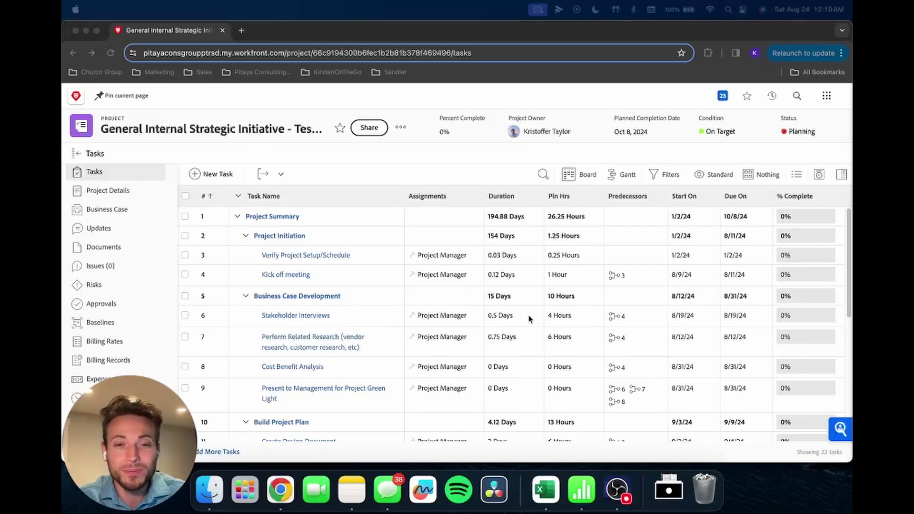
# Step: Start a new task view named 'Color Coding View'
pyautogui.click(711, 177)
pyautogui.click(711, 175)
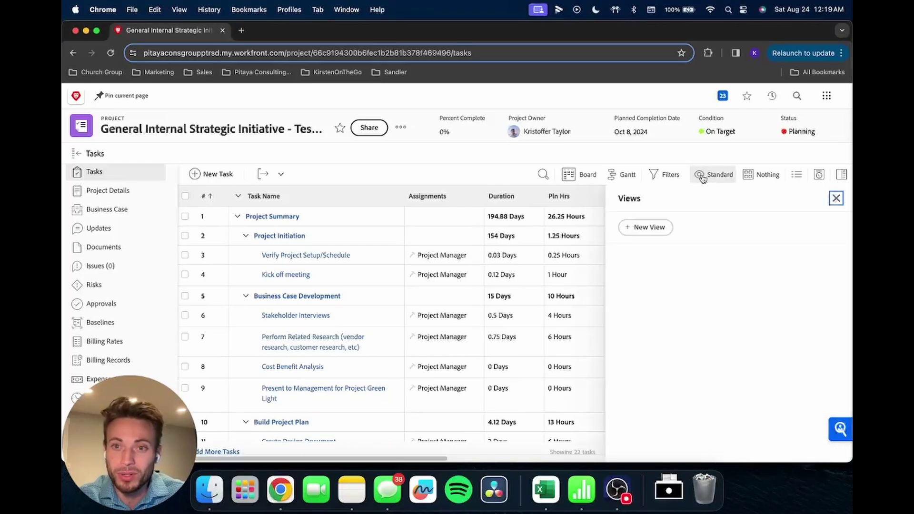
pyautogui.click(640, 231)
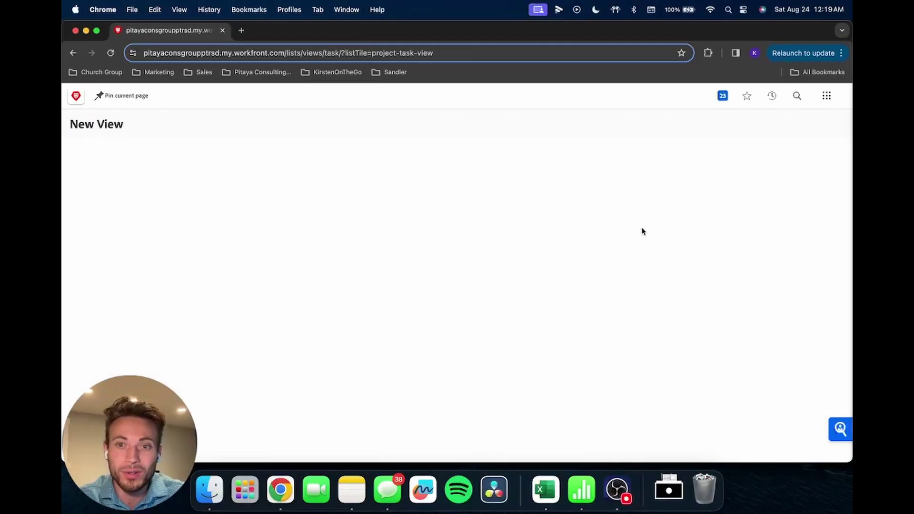
pyautogui.click(154, 152)
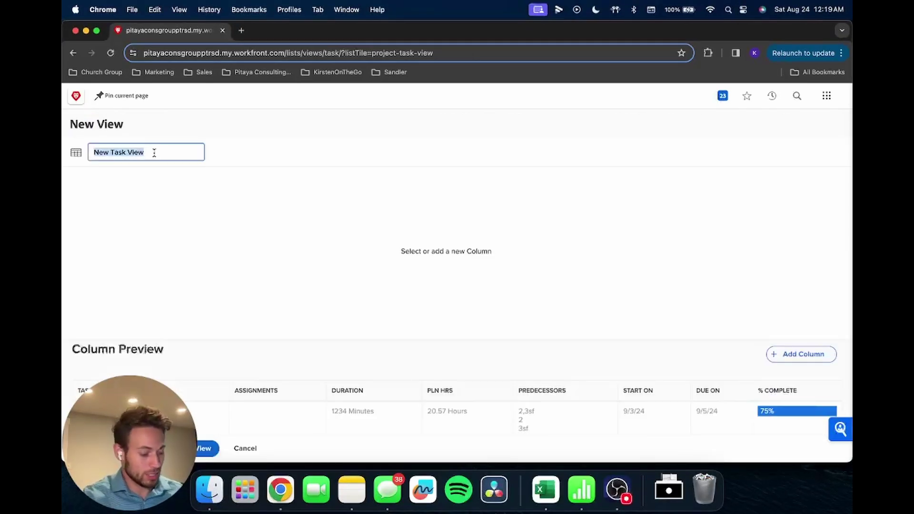
pyautogui.write('ColorCoding V')
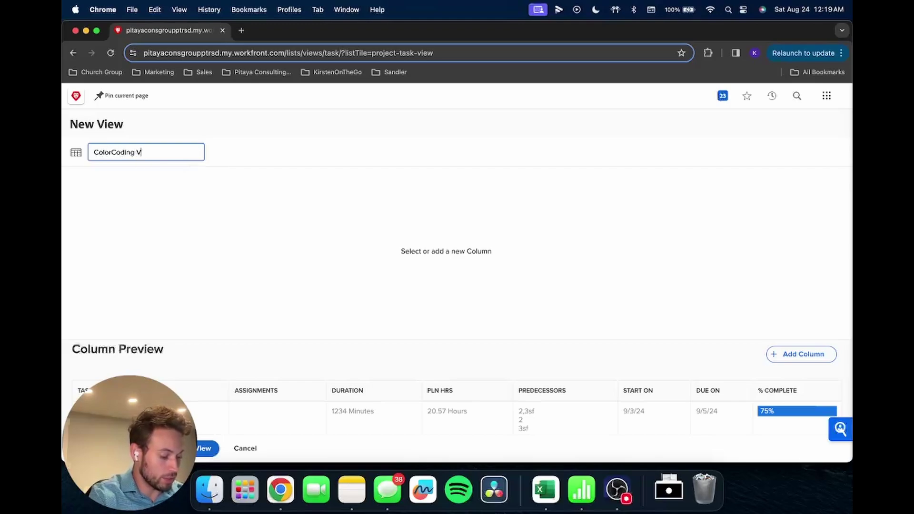
pyautogui.write('iew')
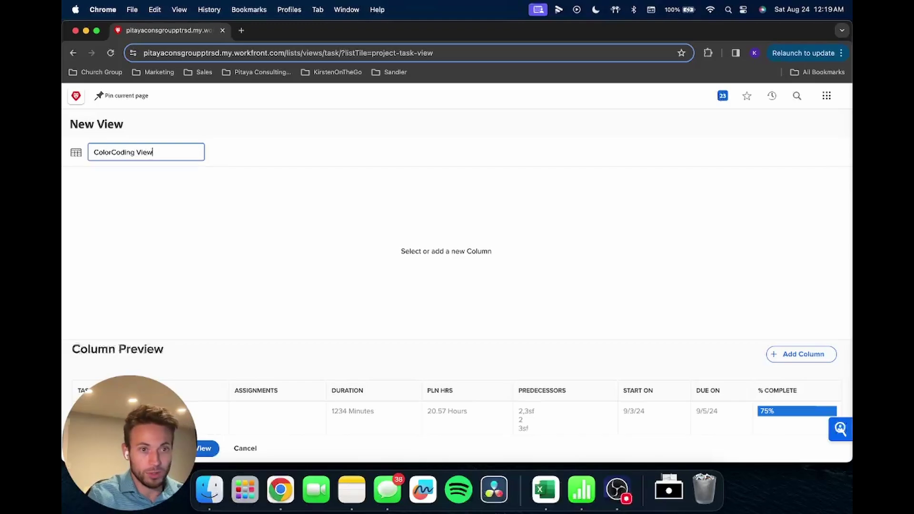
pyautogui.click(112, 154)
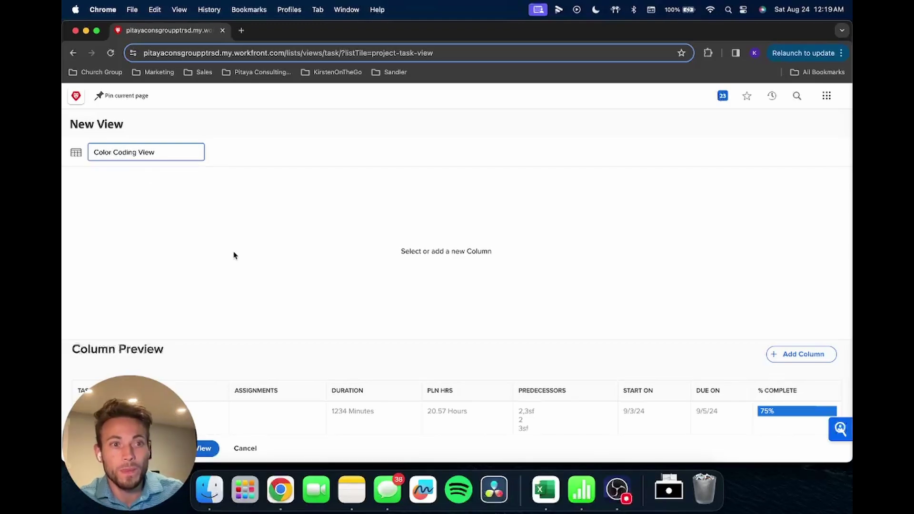
# Step: Remove the Assignments, Duration and Planned Hours columns from the view
pyautogui.click(278, 391)
pyautogui.click(319, 377)
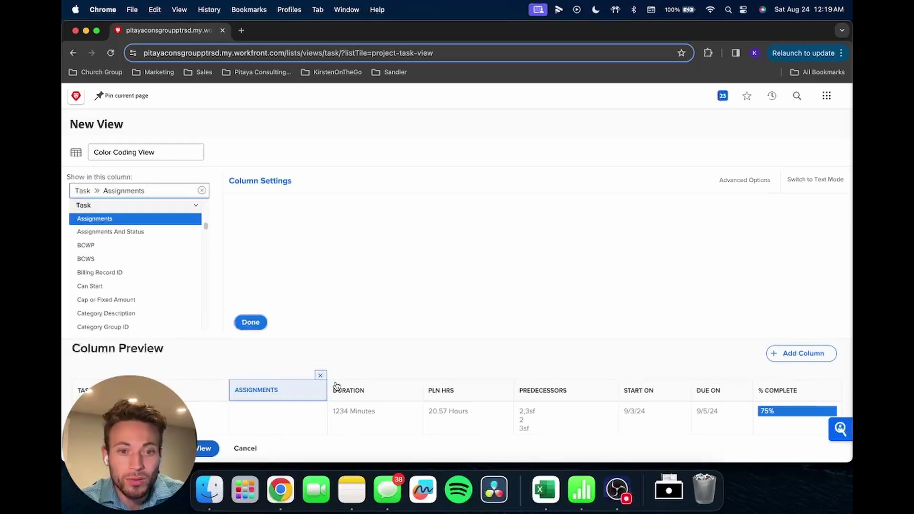
pyautogui.click(354, 375)
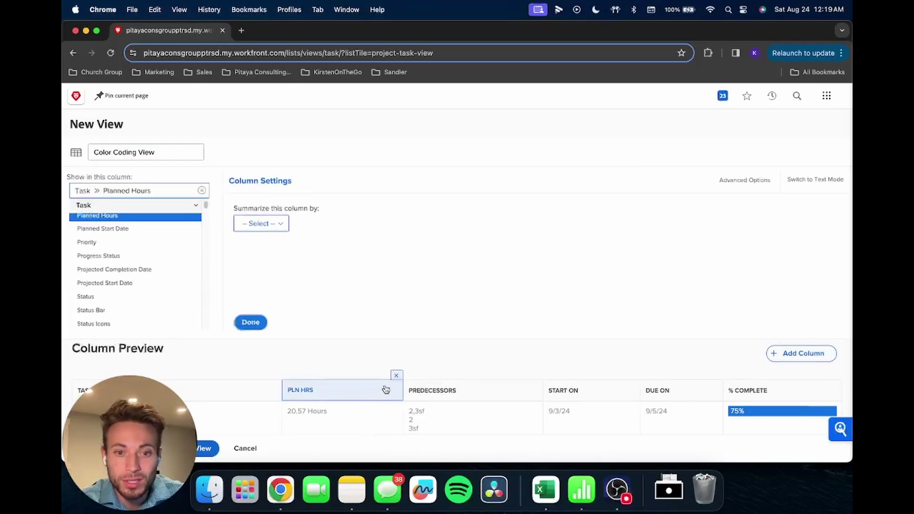
pyautogui.click(396, 377)
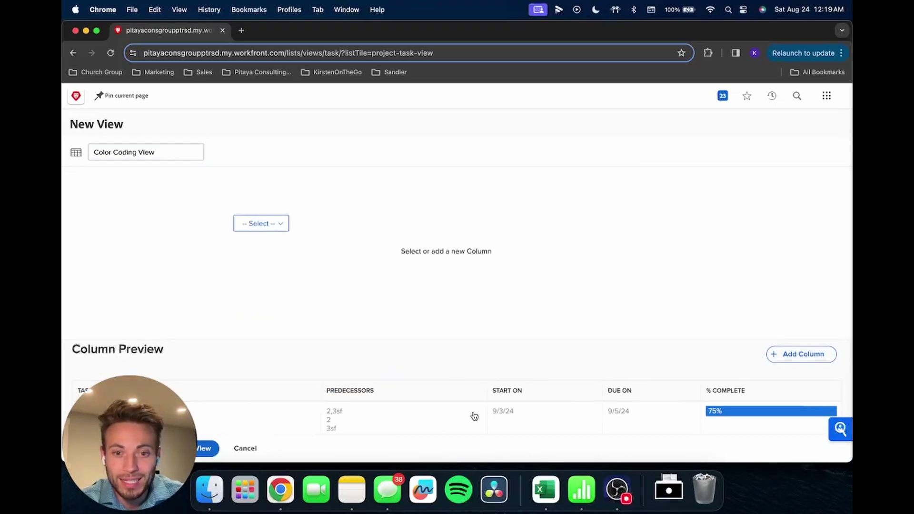
# Step: Add a Task Constraint column at the end of the view
pyautogui.click(804, 354)
pyautogui.click(157, 191)
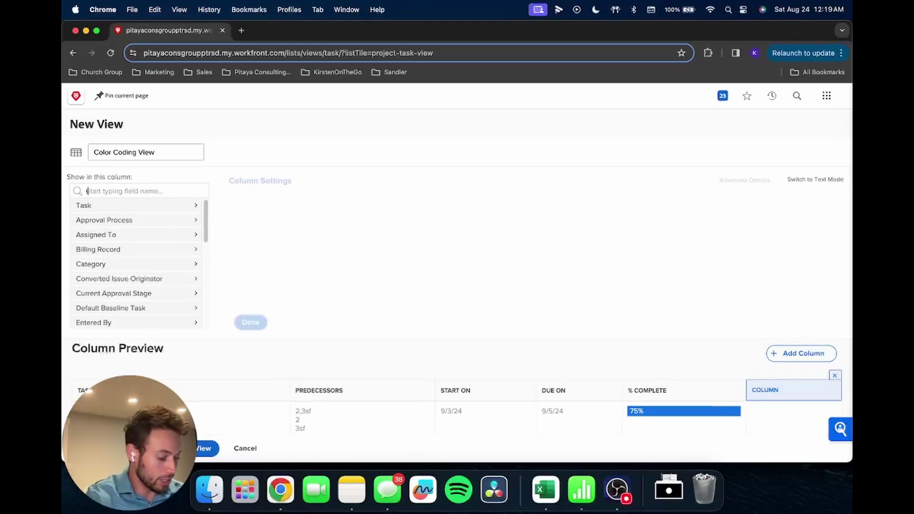
pyautogui.write('task cons')
pyautogui.click(153, 233)
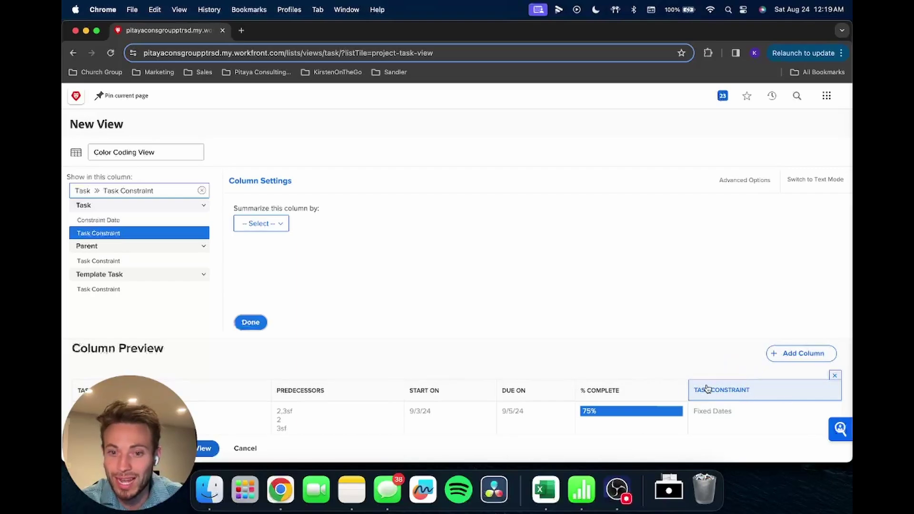
pyautogui.click(516, 389)
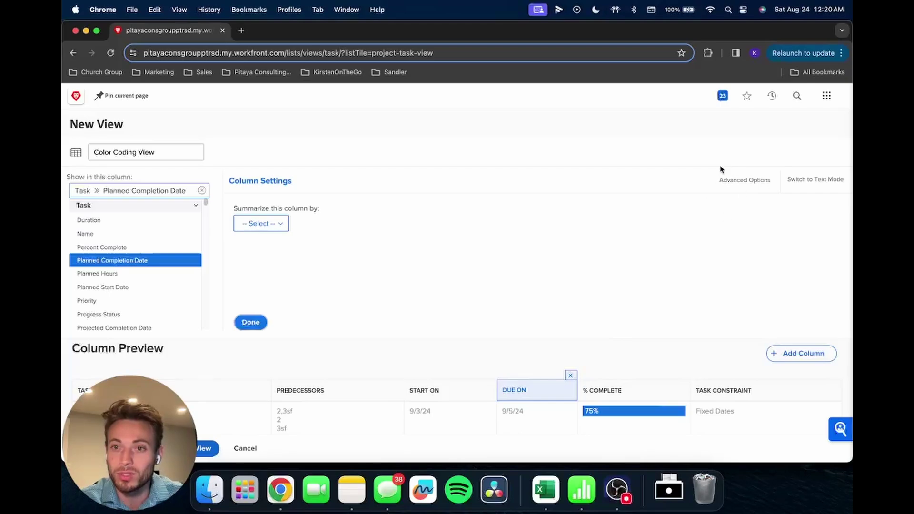
# Step: Create a Due On rule with the condition Task Constraint equals Must Finish On
pyautogui.click(745, 182)
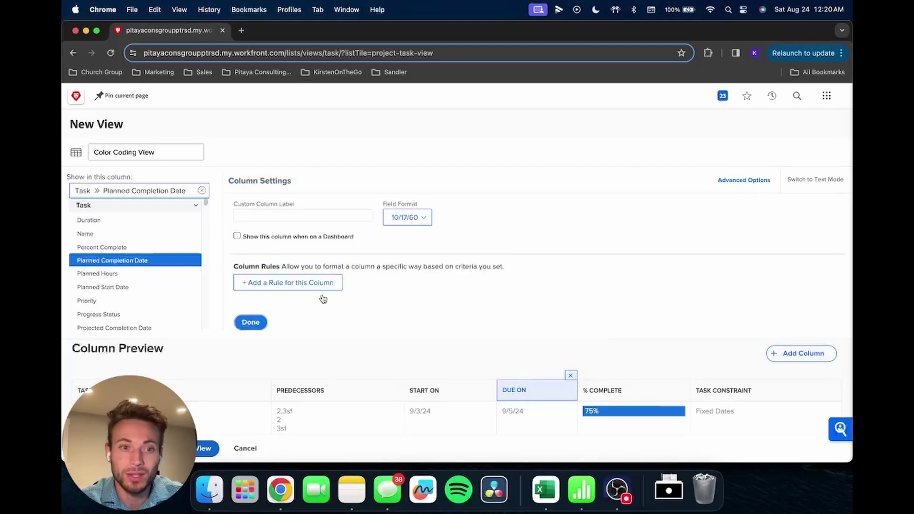
pyautogui.click(268, 288)
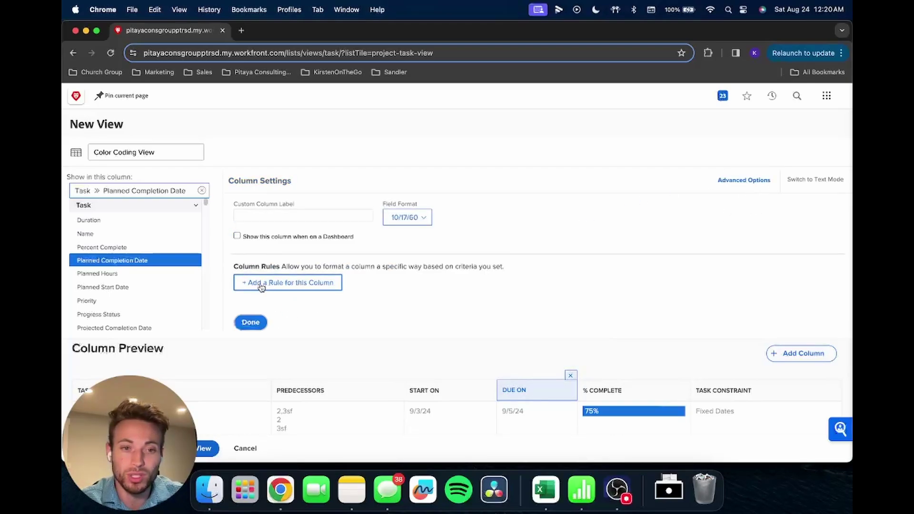
pyautogui.click(181, 243)
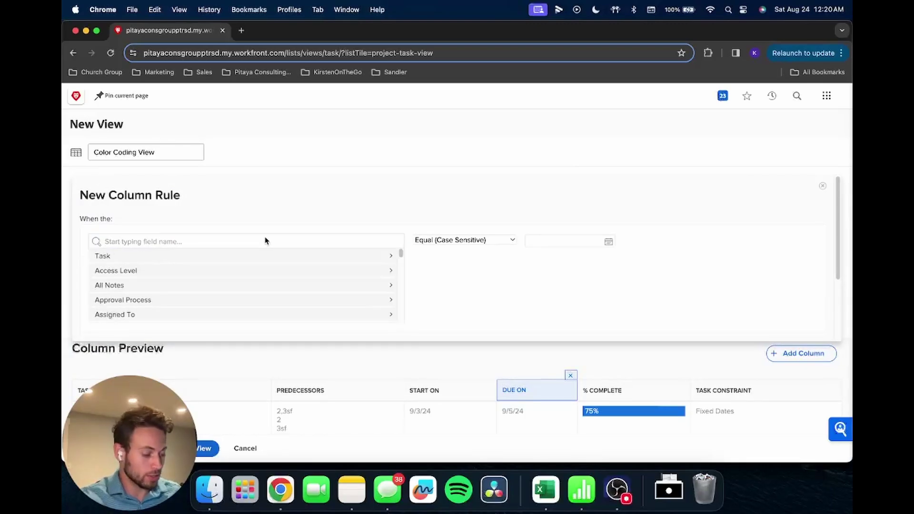
pyautogui.write('task cons')
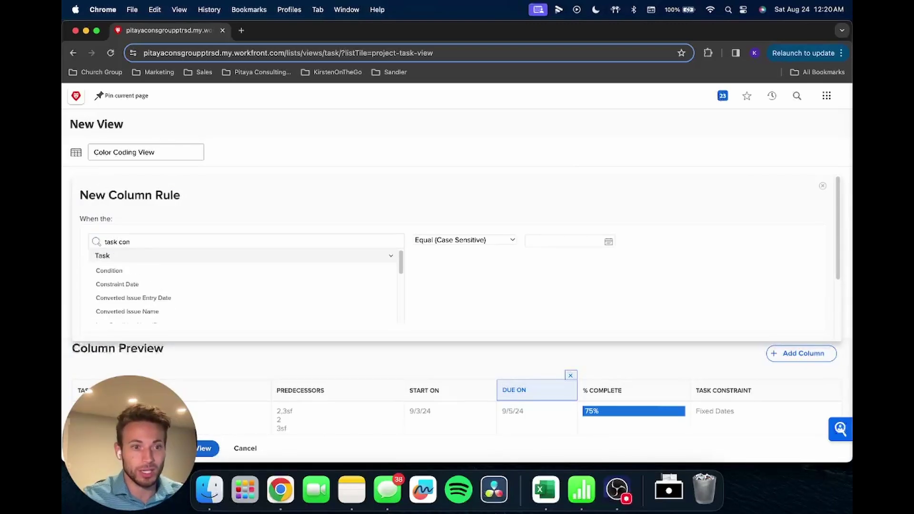
pyautogui.click(163, 285)
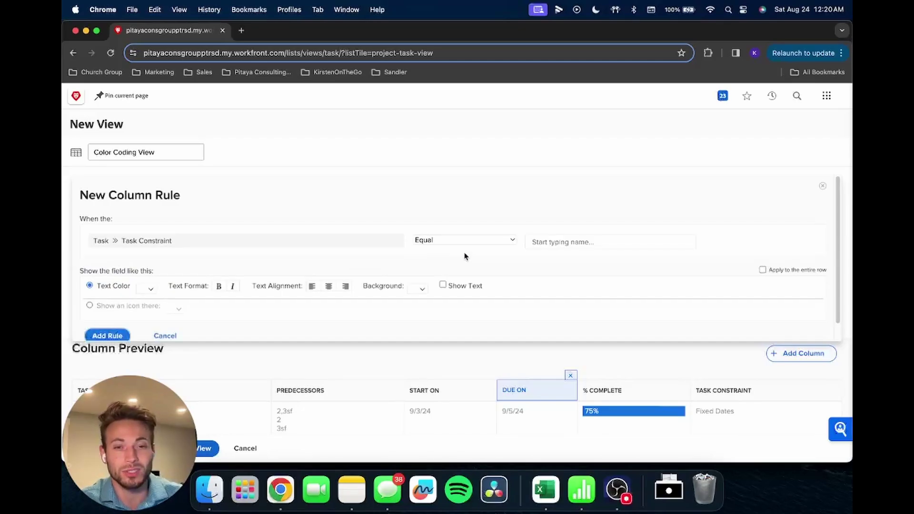
pyautogui.click(563, 243)
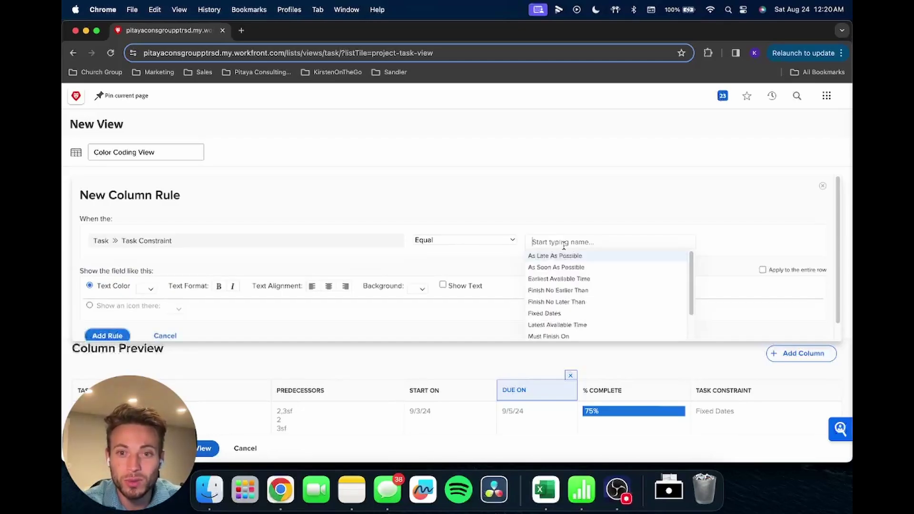
pyautogui.click(568, 333)
pyautogui.click(442, 306)
# Step: Give the rule a light teal background and add it to the Due On column
pyautogui.click(421, 291)
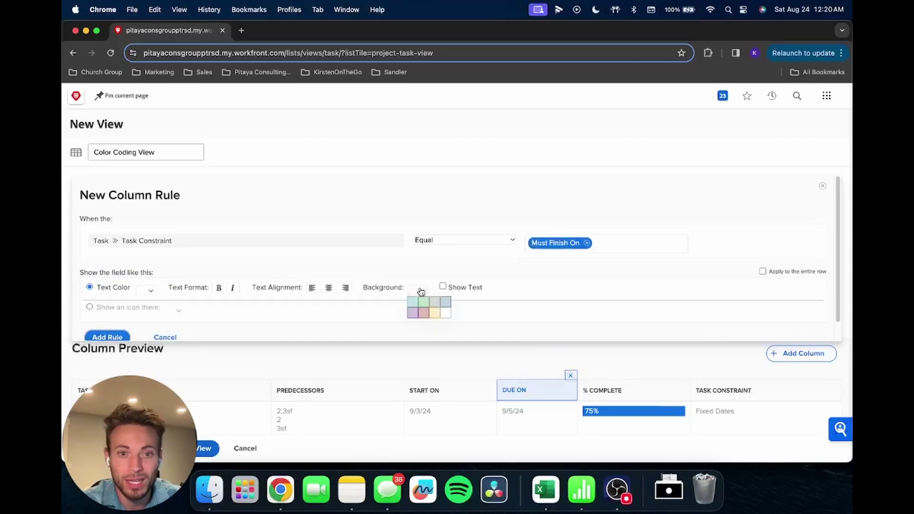
pyautogui.click(405, 301)
pyautogui.scroll(-1, 402, 298)
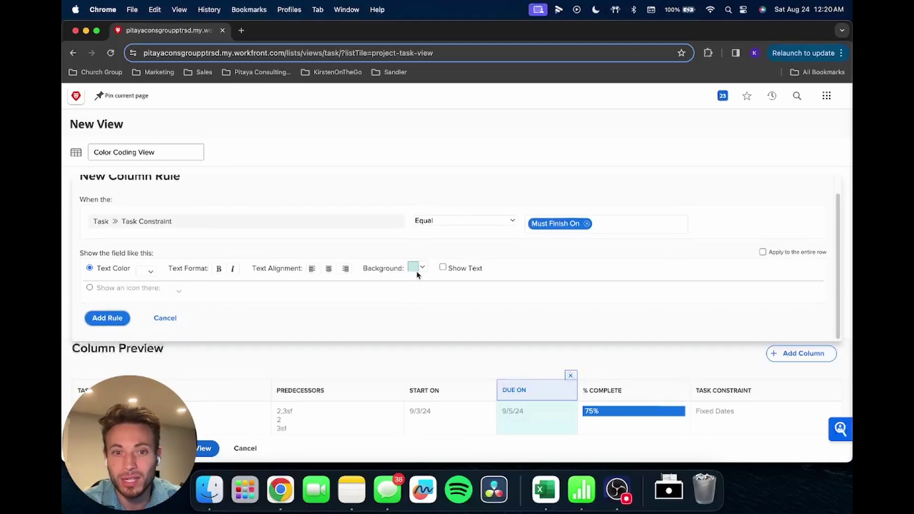
pyautogui.click(121, 320)
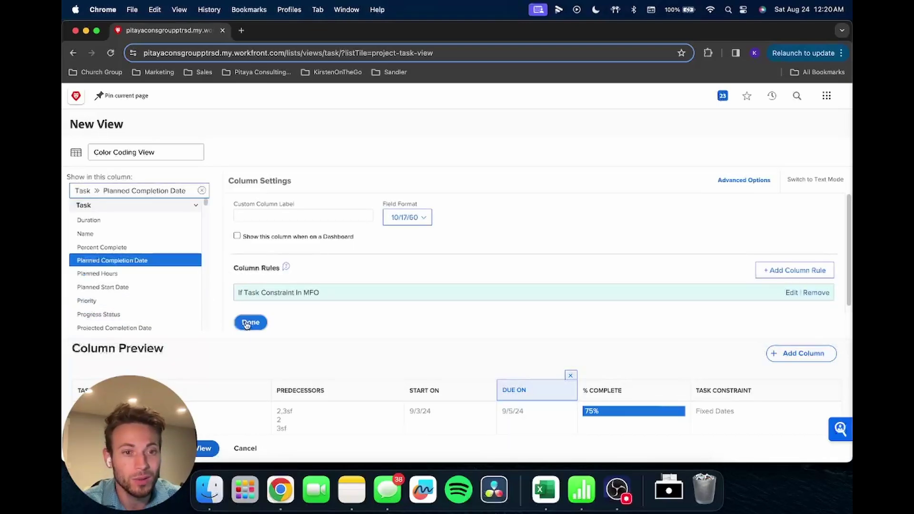
pyautogui.click(247, 322)
# Step: Save the view and scroll the task list to check the teal Due On cells
pyautogui.click(202, 452)
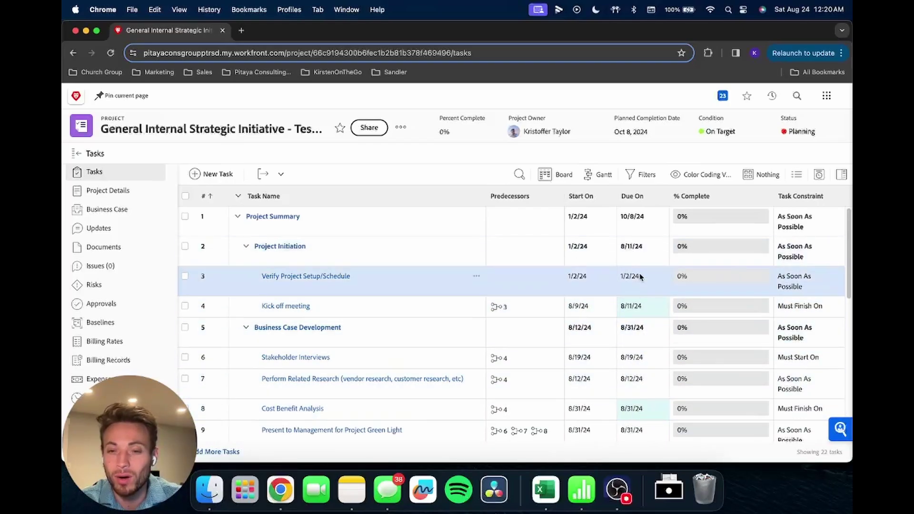
pyautogui.scroll(-10, 643, 286)
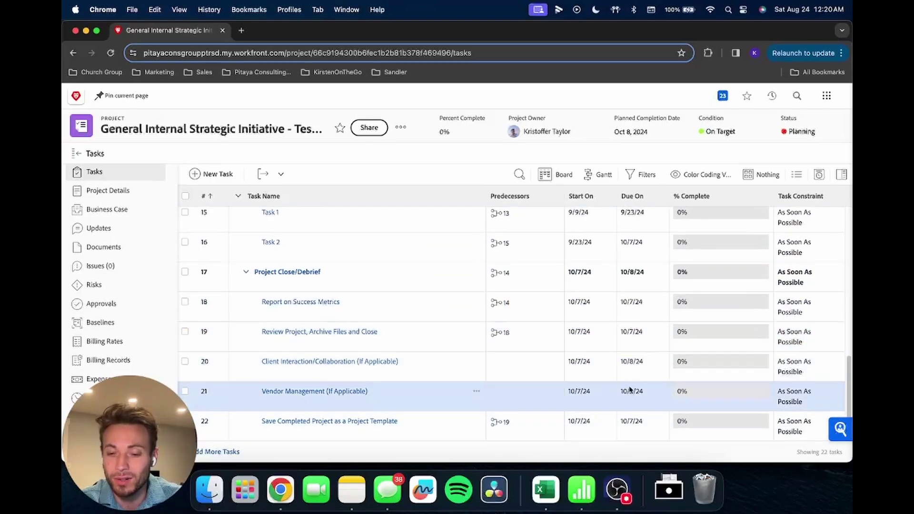
pyautogui.scroll(10, 638, 380)
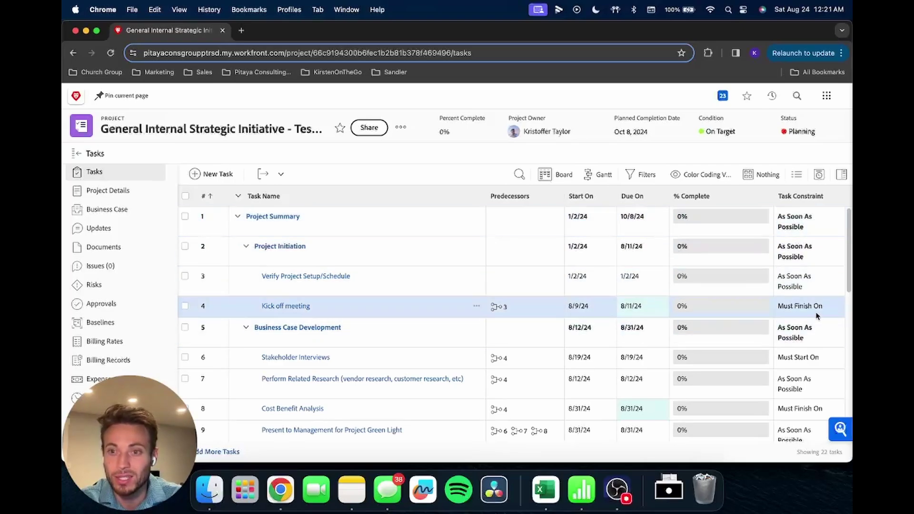
# Step: Reopen the Color Coding View's Due On column rules for editing
pyautogui.click(691, 175)
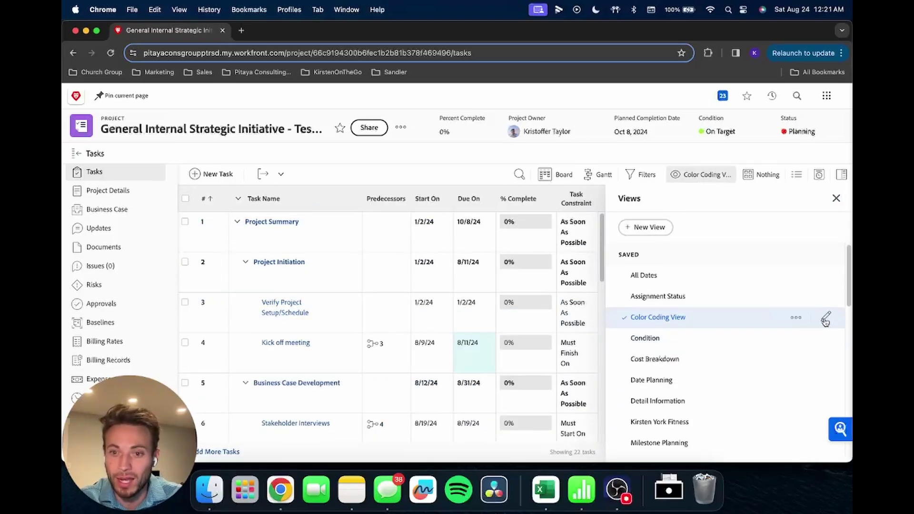
pyautogui.click(826, 318)
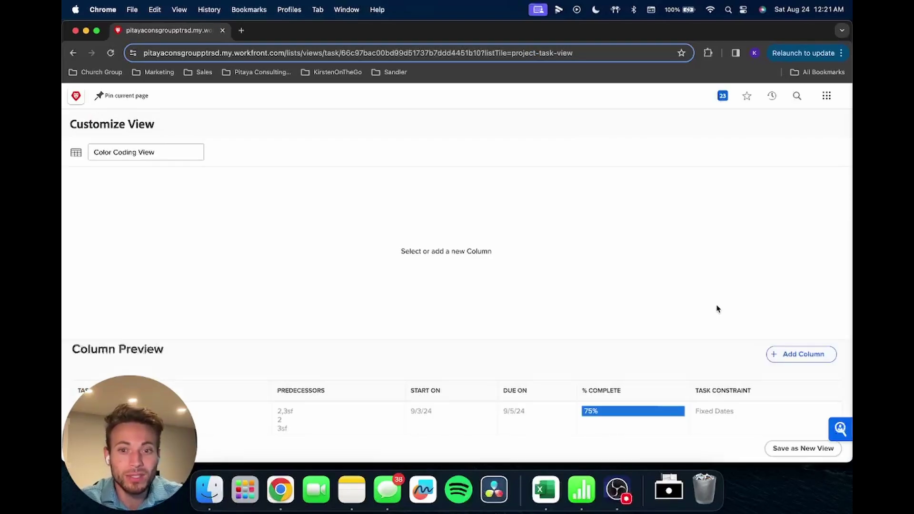
pyautogui.click(509, 397)
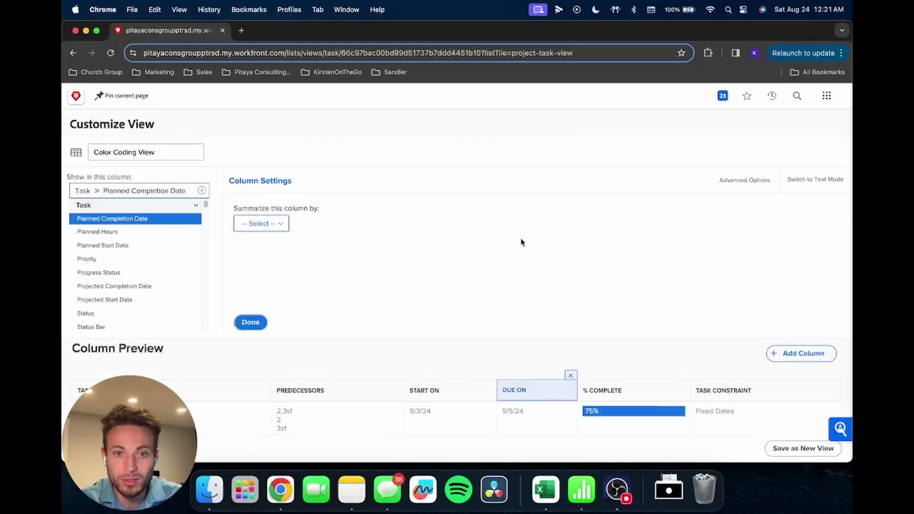
pyautogui.click(735, 181)
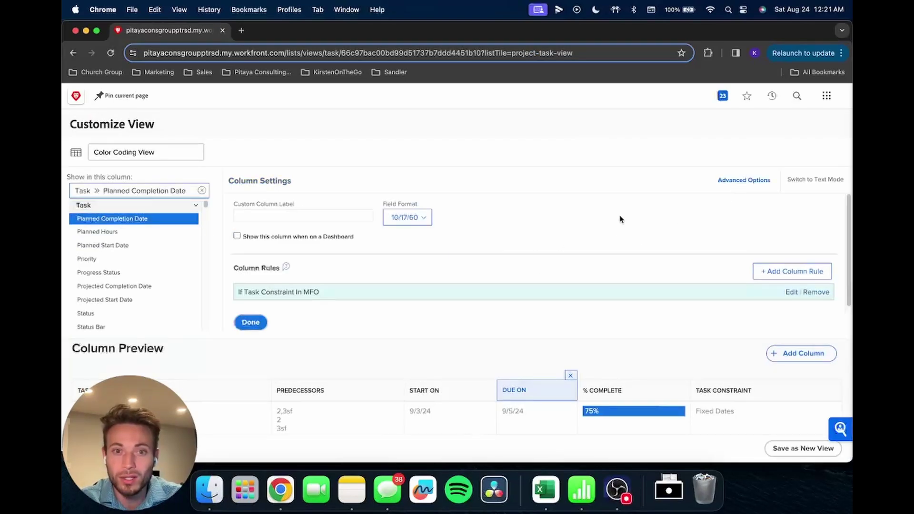
pyautogui.click(790, 294)
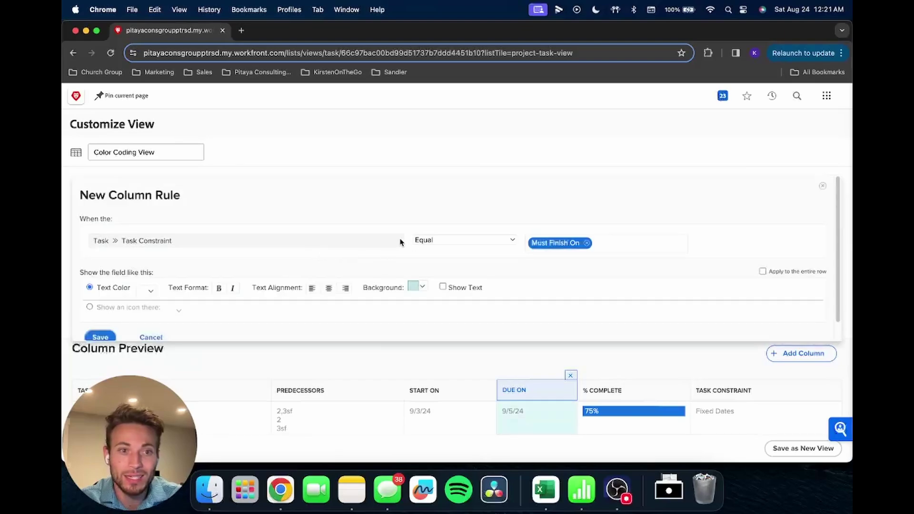
# Step: Save a rule: Planned Completion Date Less Than $$TODAY shades Due On pink
pyautogui.click(400, 242)
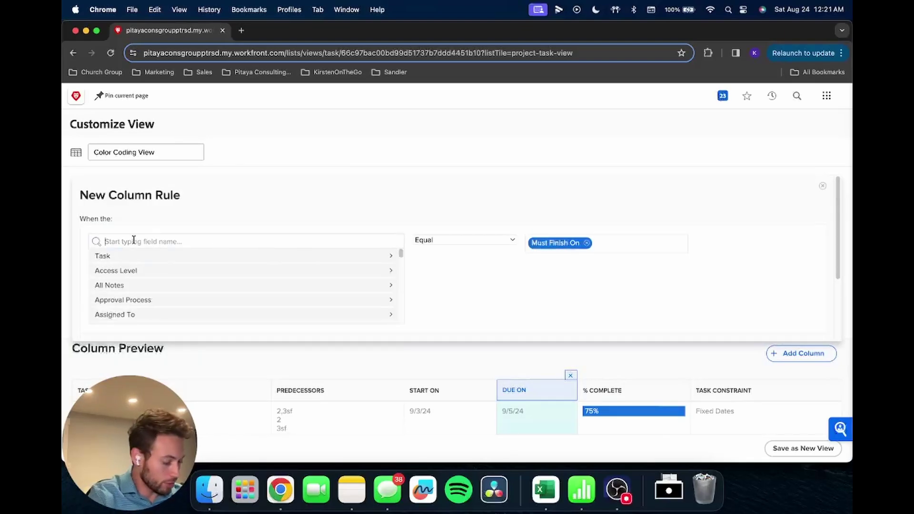
pyautogui.write('planne')
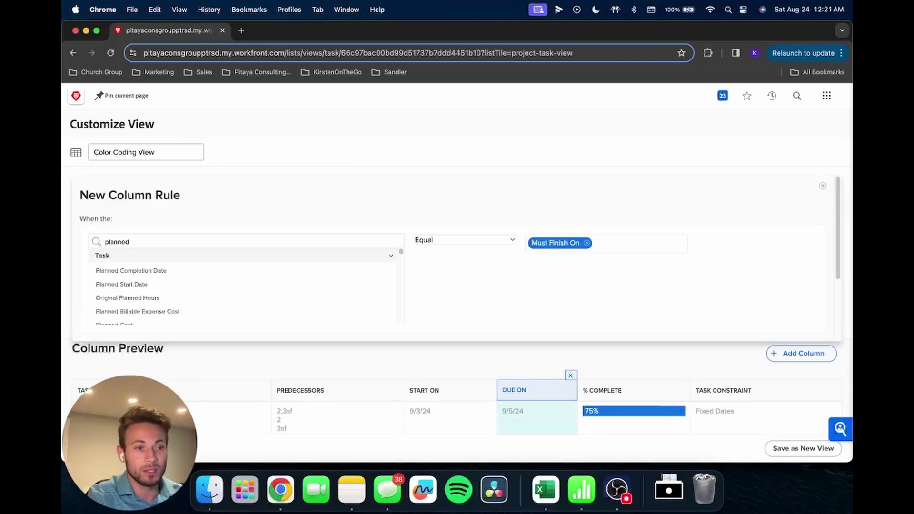
pyautogui.write('d')
pyautogui.click(125, 271)
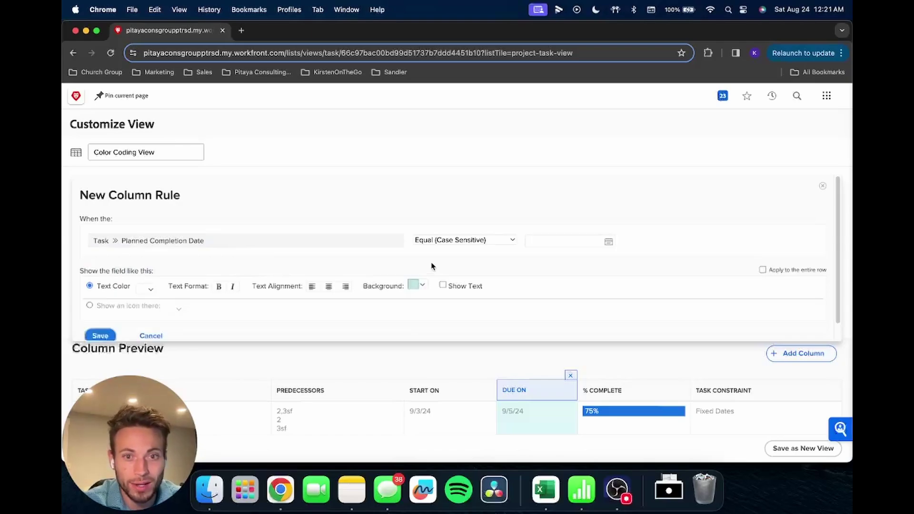
pyautogui.click(446, 241)
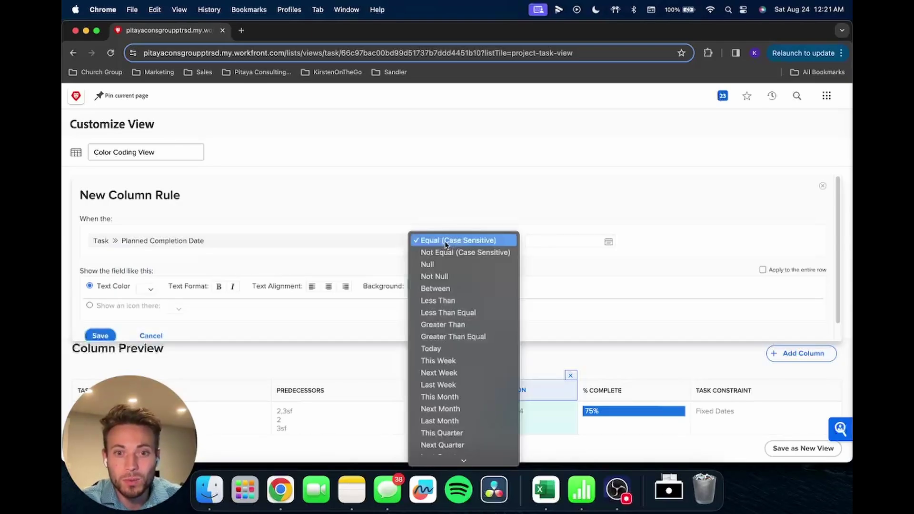
pyautogui.click(463, 301)
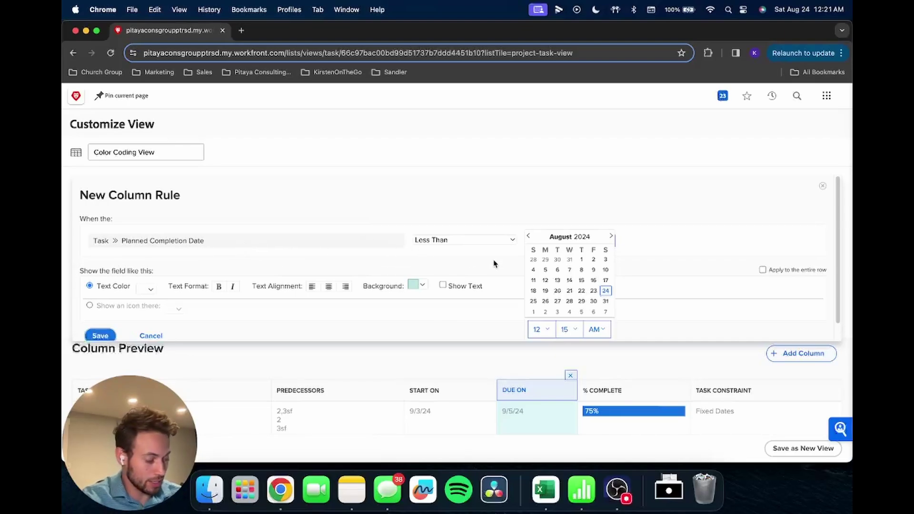
pyautogui.write('$$TODAY')
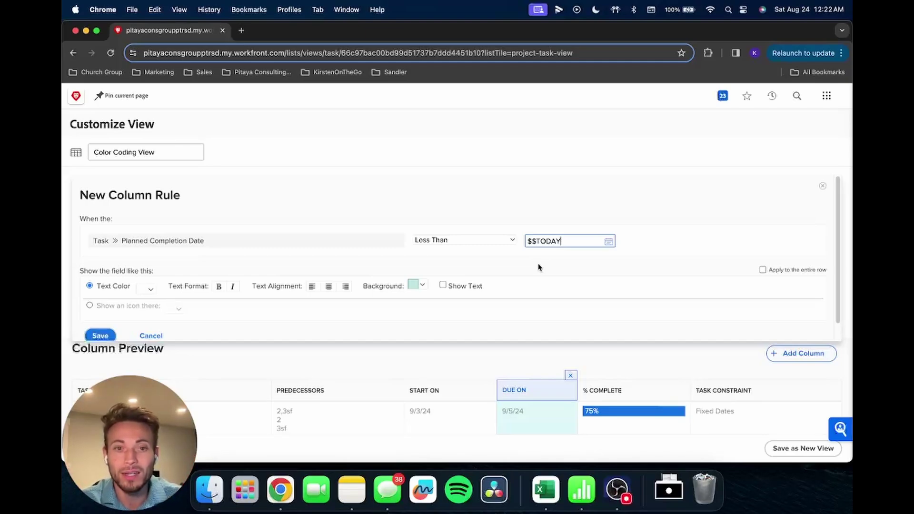
pyautogui.click(418, 285)
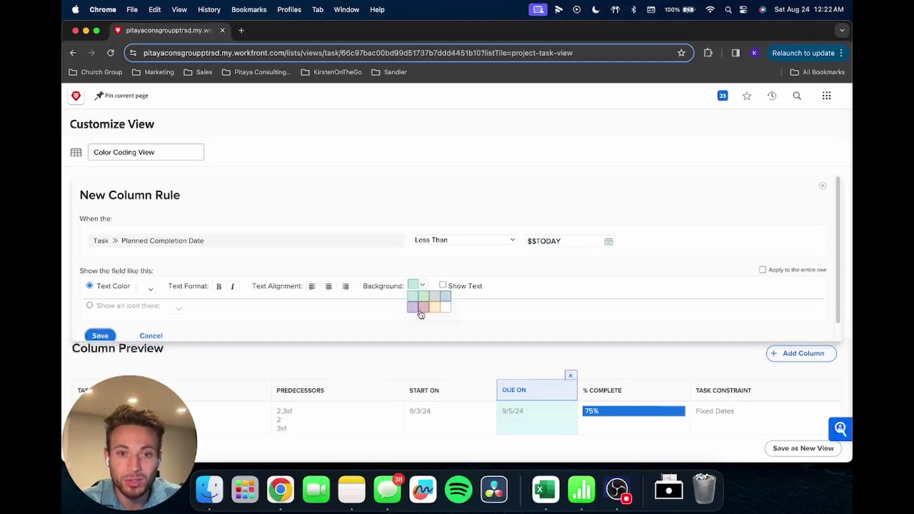
pyautogui.click(423, 308)
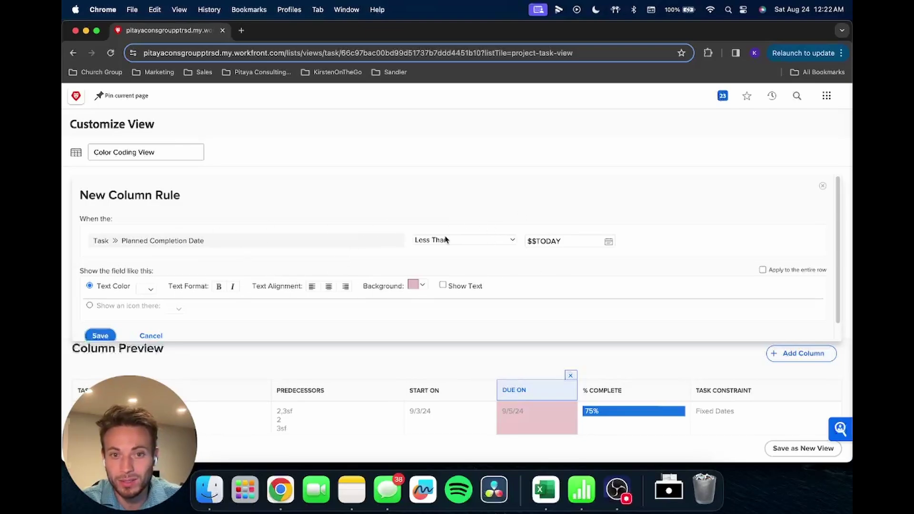
pyautogui.click(98, 336)
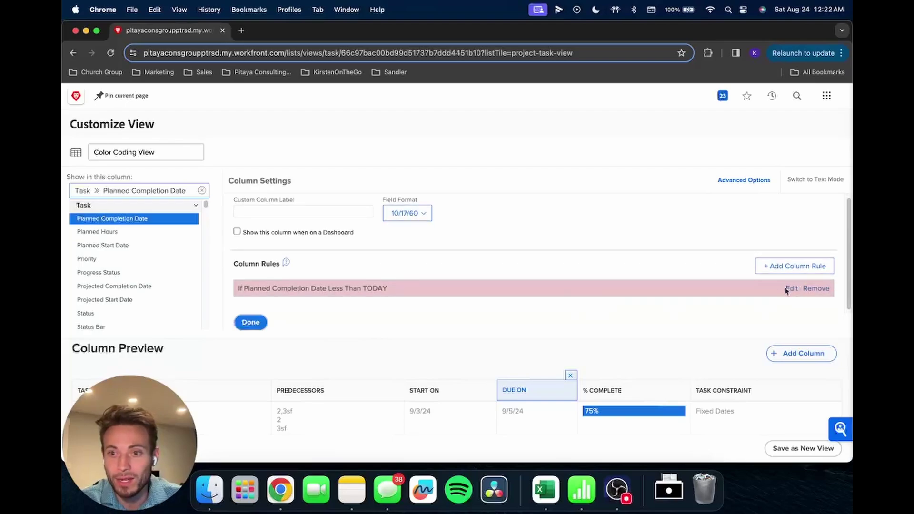
# Step: Add a rule: Planned Completion Date Less Than Equal $$TODAY+20d with light yellow background
pyautogui.click(771, 269)
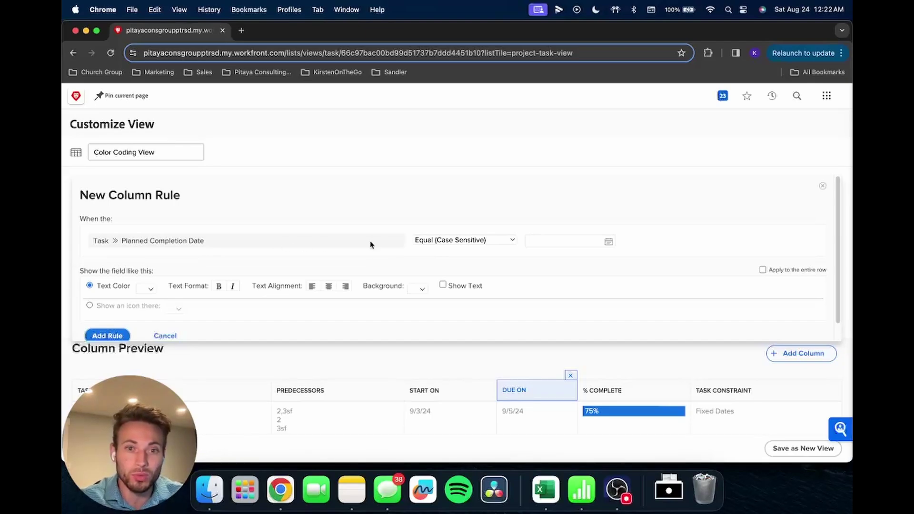
pyautogui.click(434, 243)
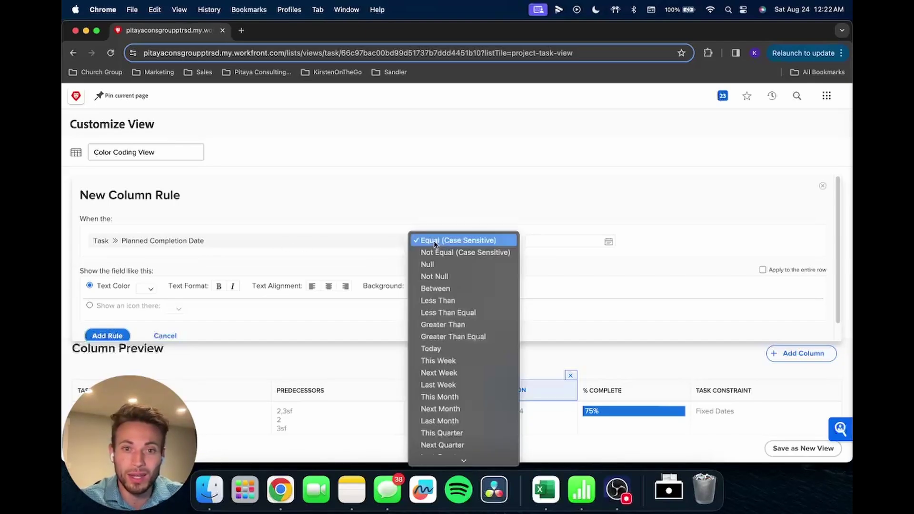
pyautogui.click(464, 312)
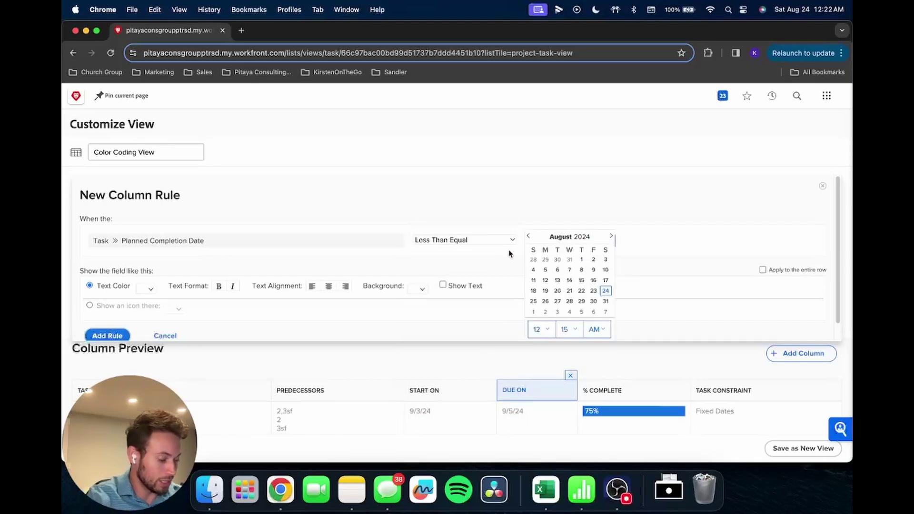
pyautogui.write('$$TODAY+20d')
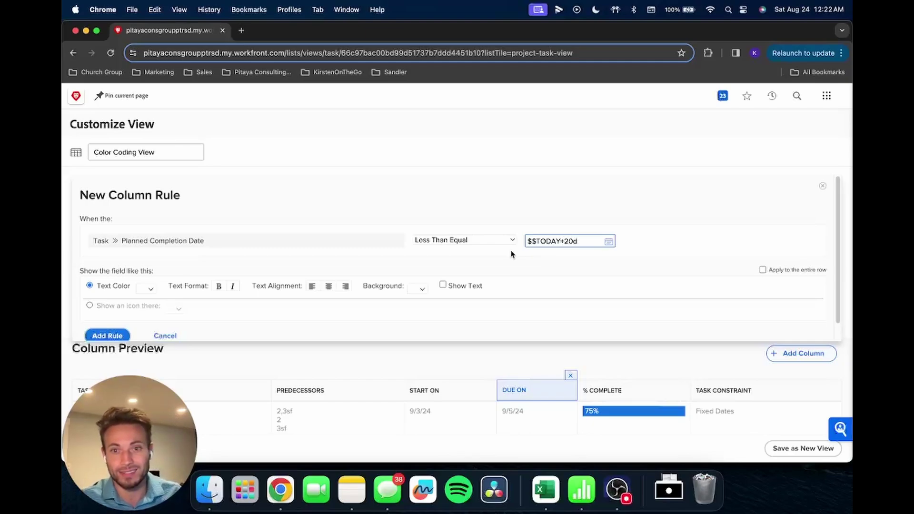
pyautogui.click(420, 289)
pyautogui.click(433, 314)
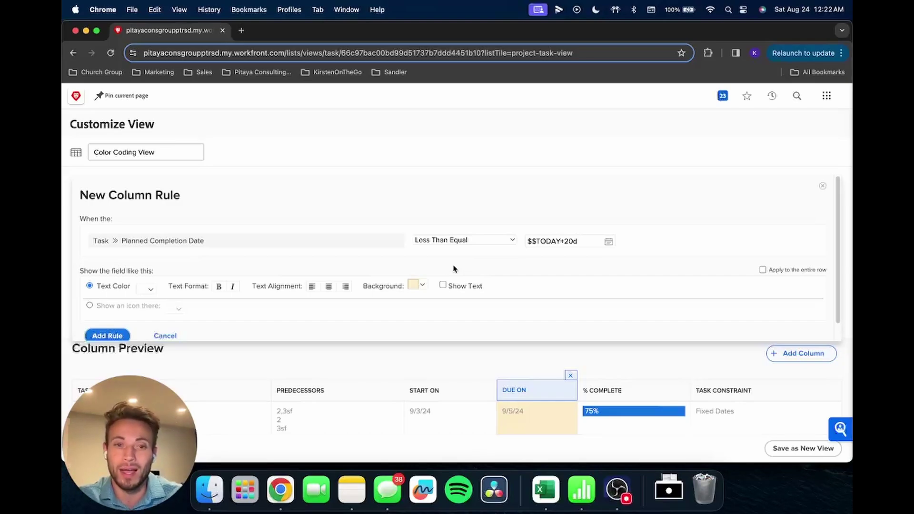
# Step: Add the due-soon rule, close column settings, and review pink and yellow Due On dates
pyautogui.click(116, 332)
pyautogui.click(250, 321)
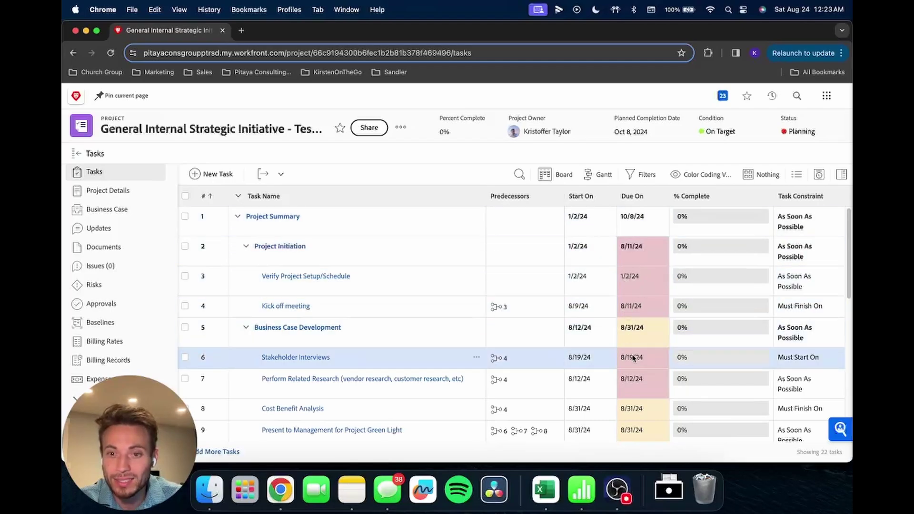
pyautogui.scroll(-5, 635, 286)
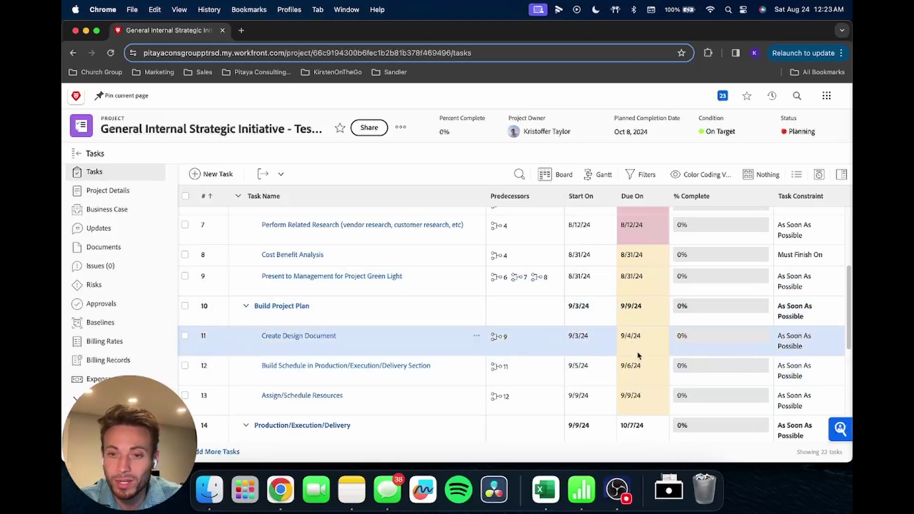
pyautogui.scroll(-5, 640, 295)
# Step: Set % Complete to 100 for Verify Project Setup/Schedule and Kick off meeting
pyautogui.scroll(-3, 642, 314)
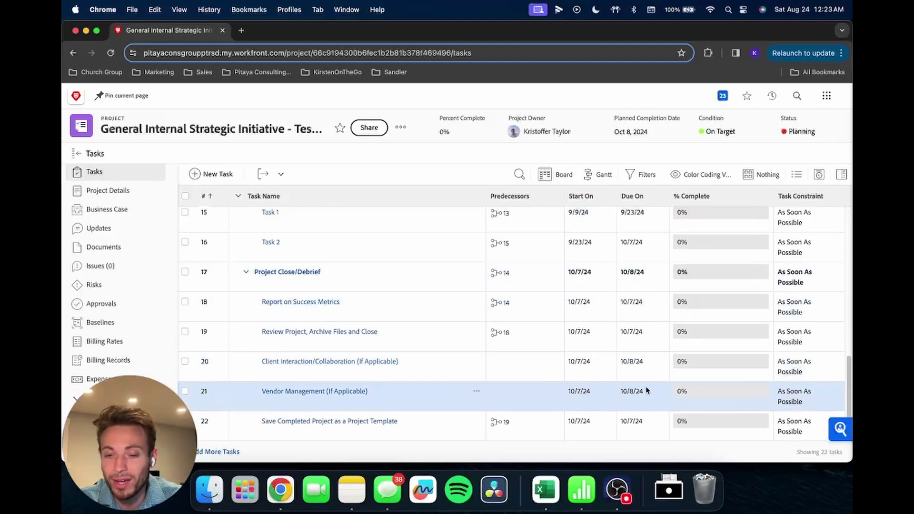
pyautogui.scroll(10, 638, 409)
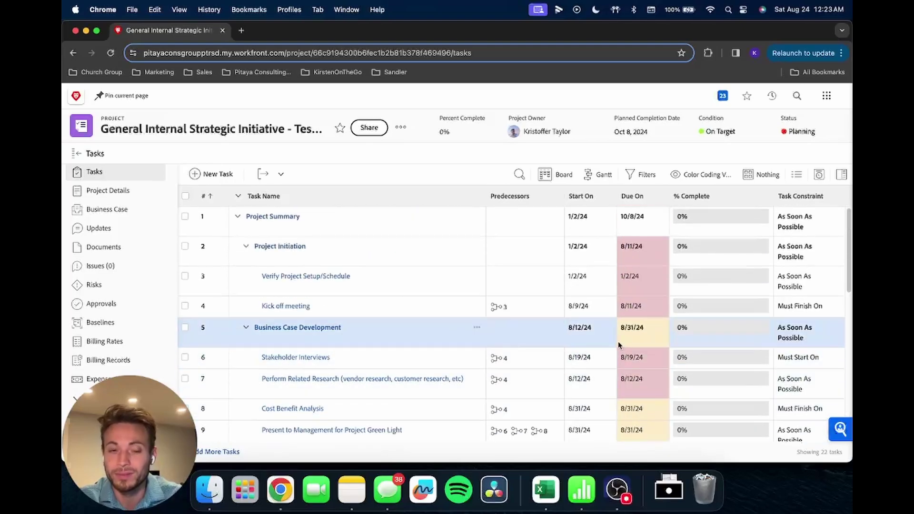
pyautogui.click(708, 278)
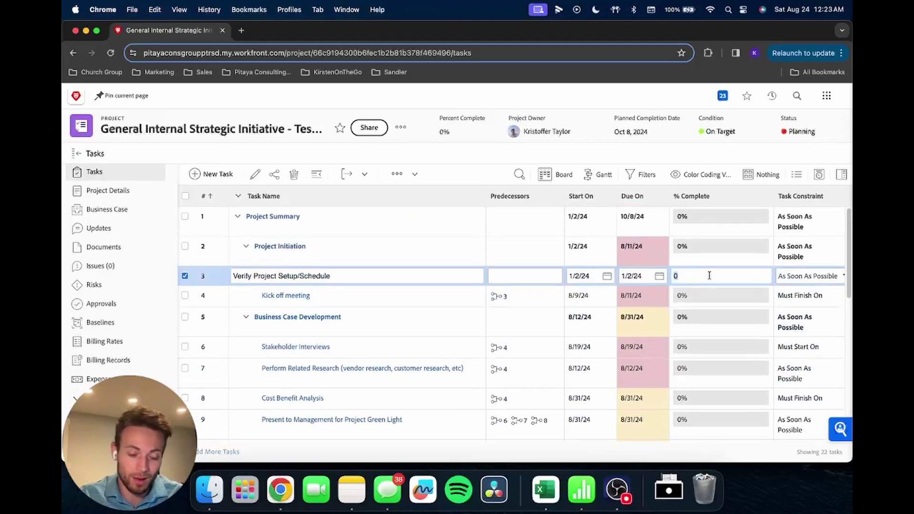
pyautogui.write('100')
pyautogui.press('Return')
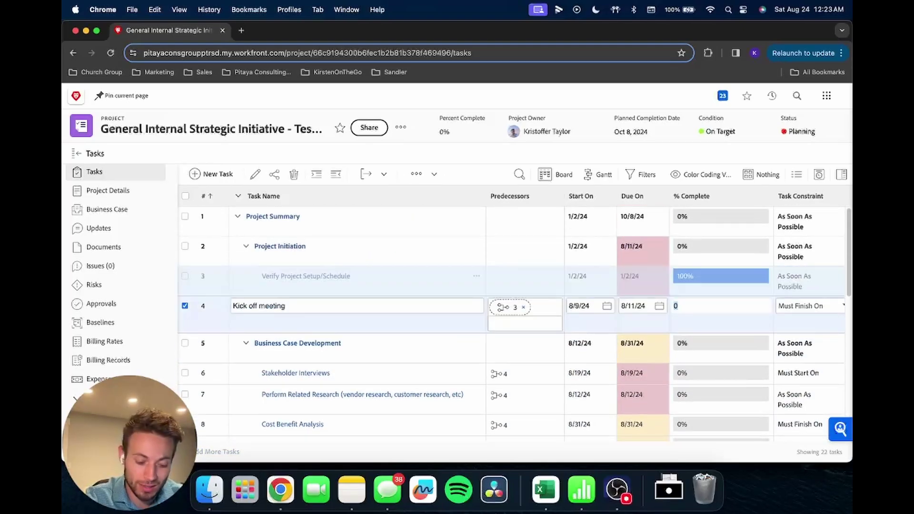
pyautogui.write('100')
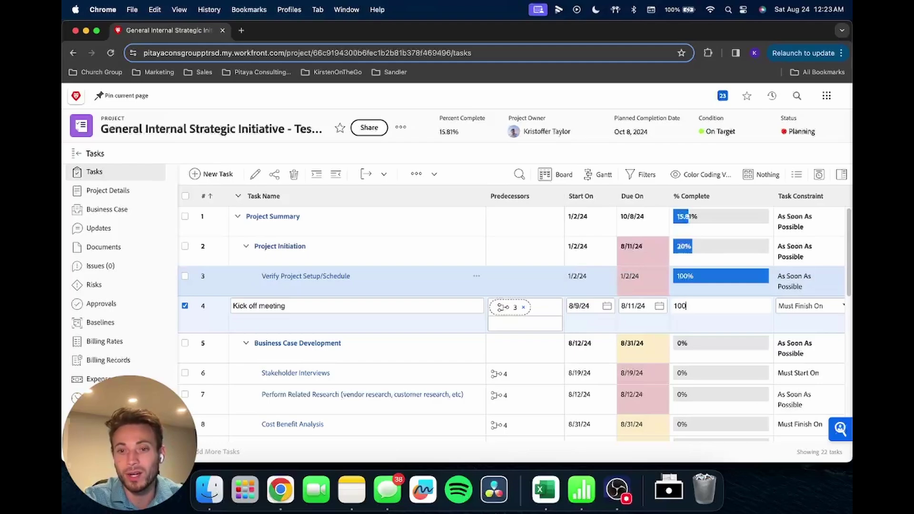
pyautogui.press('Return')
pyautogui.click(709, 451)
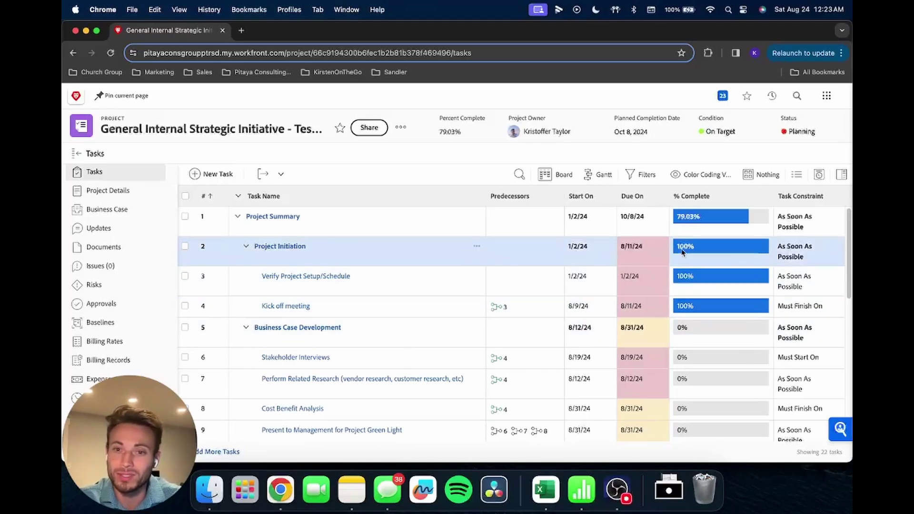
# Step: Reopen the Color Coding View's Due On column and start a new colour rule
pyautogui.click(719, 182)
pyautogui.click(824, 316)
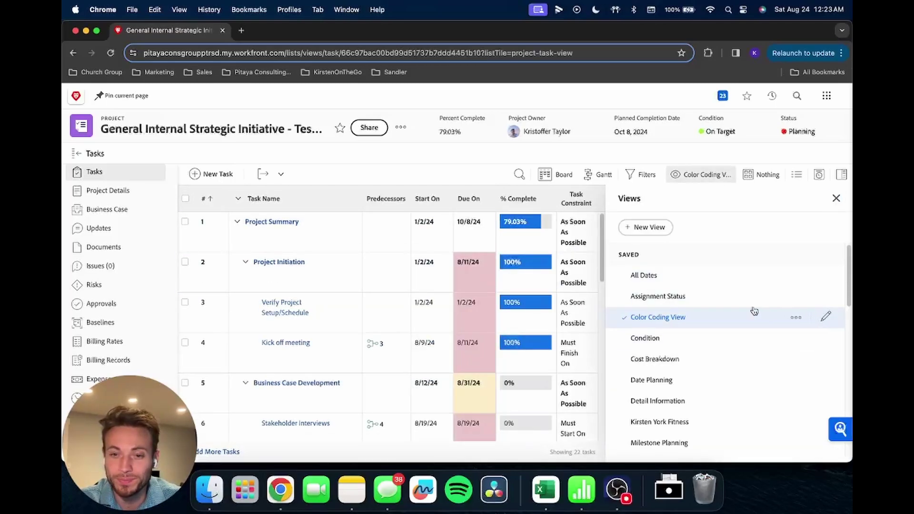
pyautogui.click(528, 395)
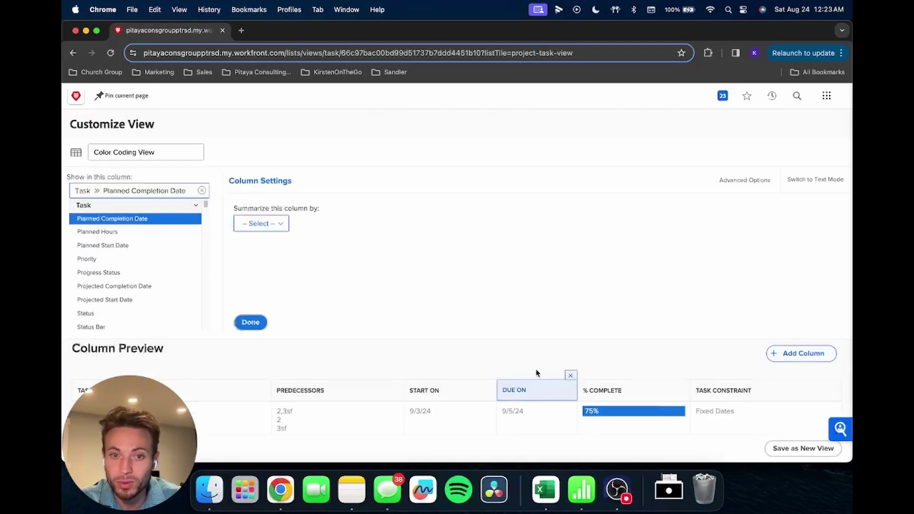
pyautogui.click(739, 181)
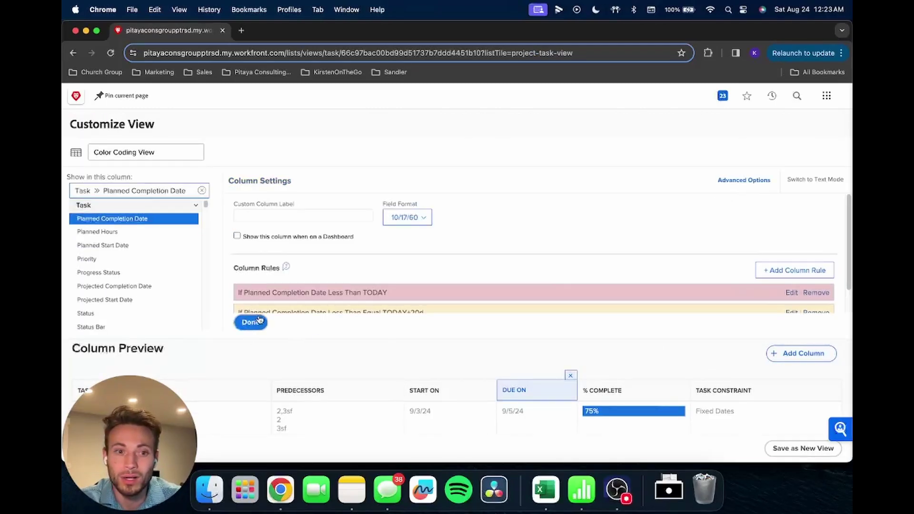
pyautogui.scroll(-1, 268, 300)
pyautogui.click(794, 244)
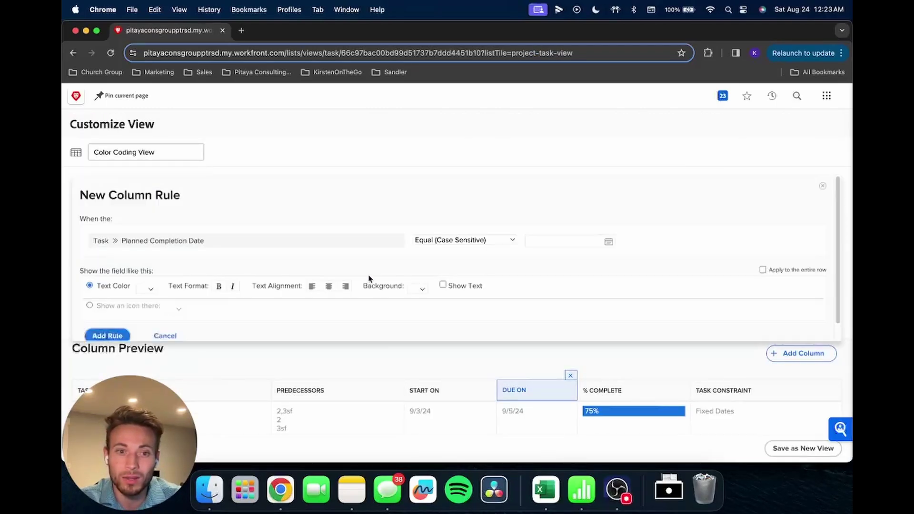
# Step: Add a rule shading Due On light green when Percent Complete equals 100
pyautogui.click(220, 248)
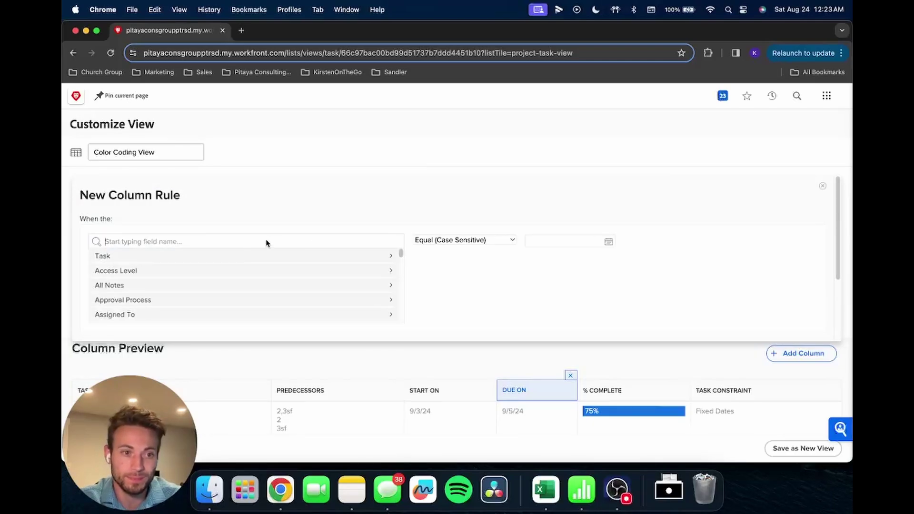
pyautogui.write('percent')
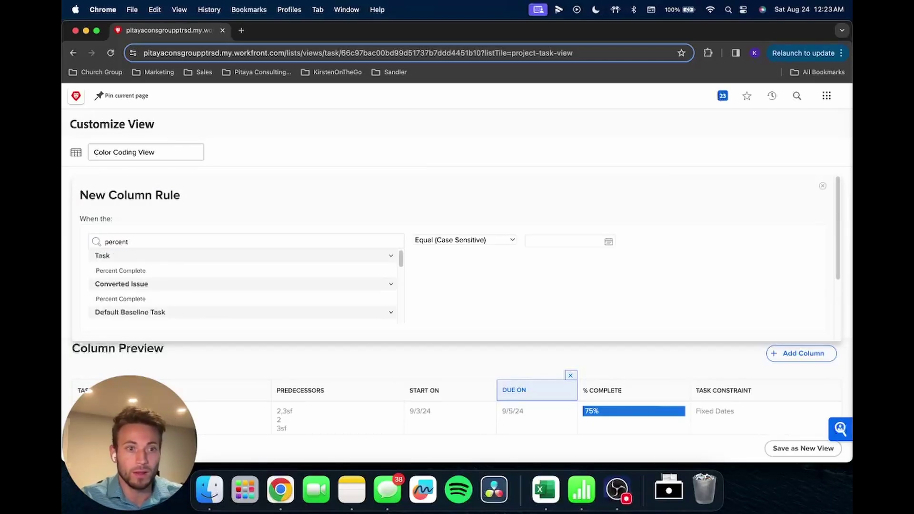
pyautogui.click(178, 273)
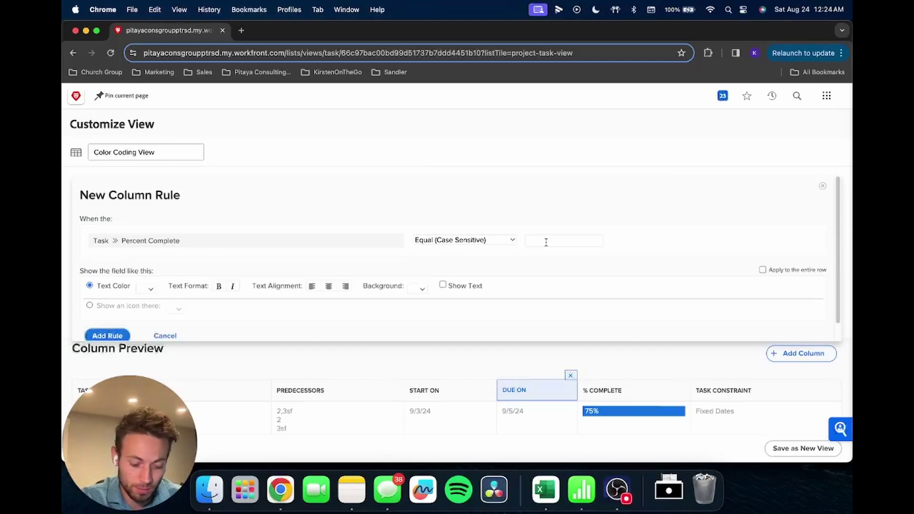
pyautogui.click(420, 289)
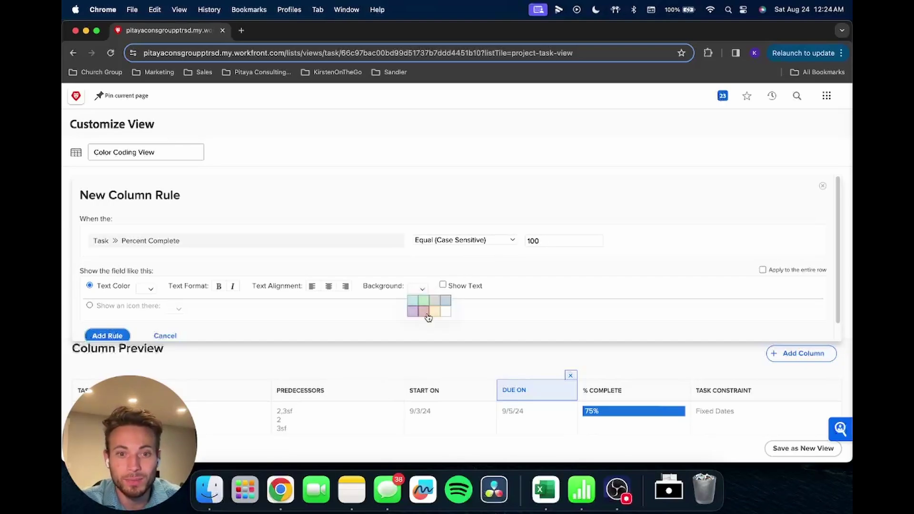
pyautogui.click(425, 307)
pyautogui.scroll(-1, 499, 261)
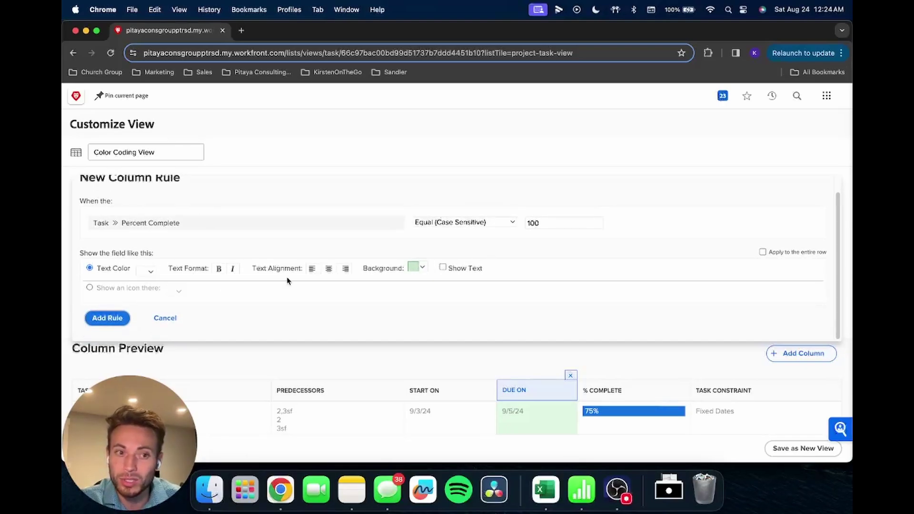
pyautogui.click(94, 318)
pyautogui.scroll(-1, 362, 305)
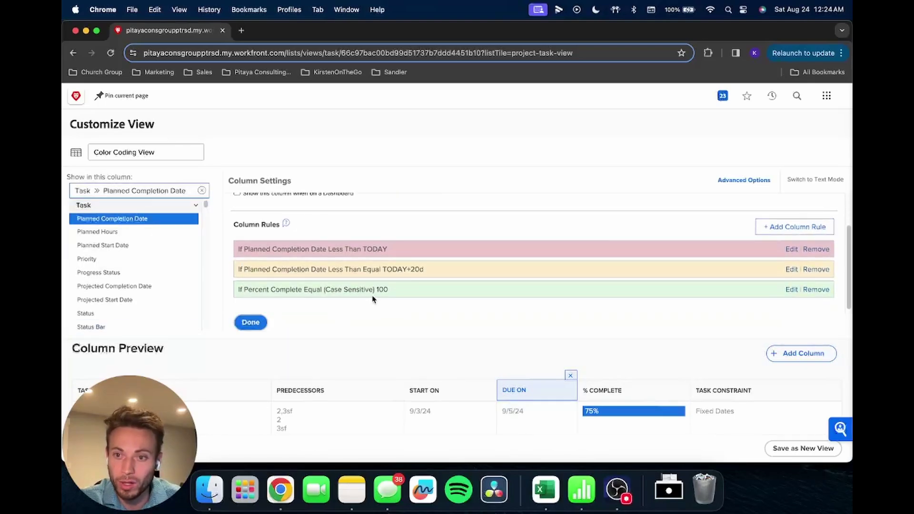
pyautogui.click(259, 323)
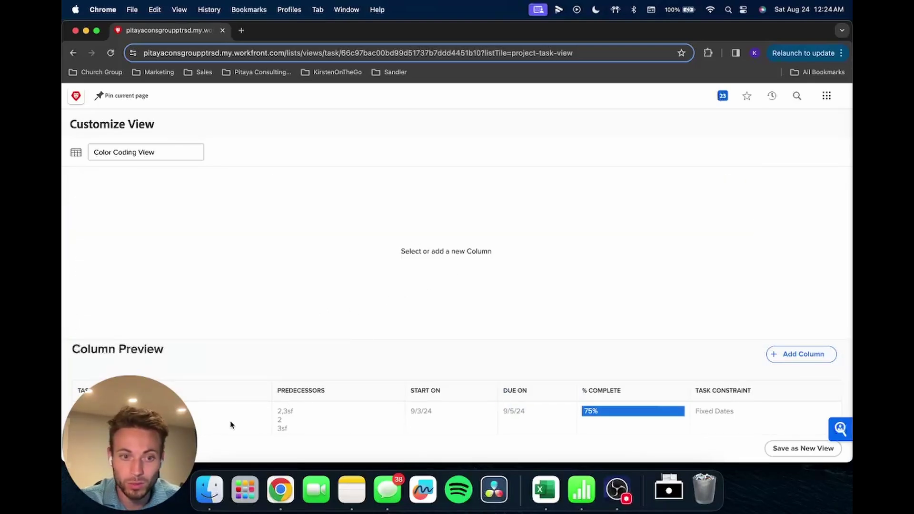
# Step: Save the colour-coded view and return to the project task list
pyautogui.click(781, 448)
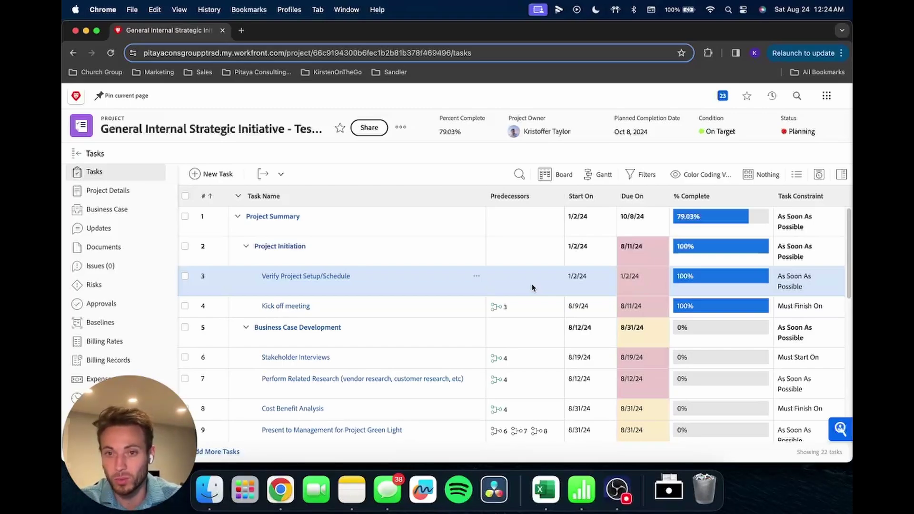
# Step: Delete the red late-date and yellow due-soon rules from the Due On column
pyautogui.click(700, 174)
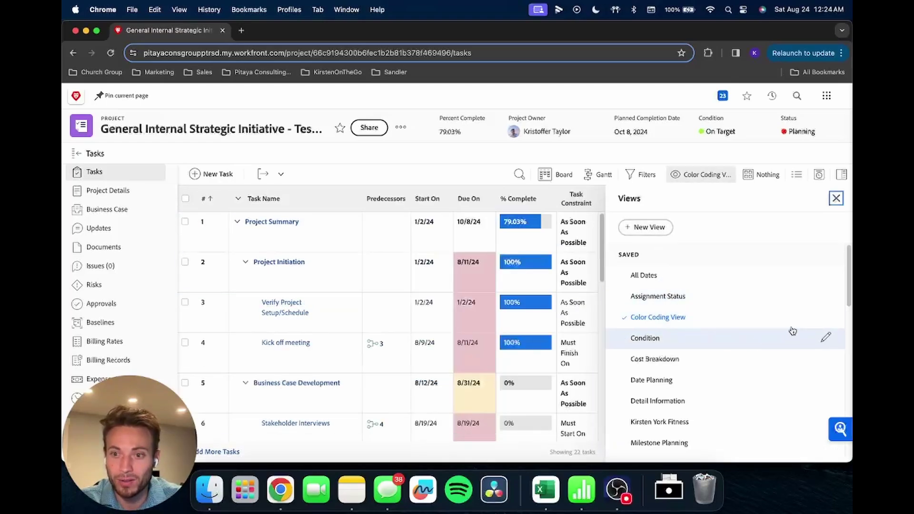
pyautogui.click(825, 317)
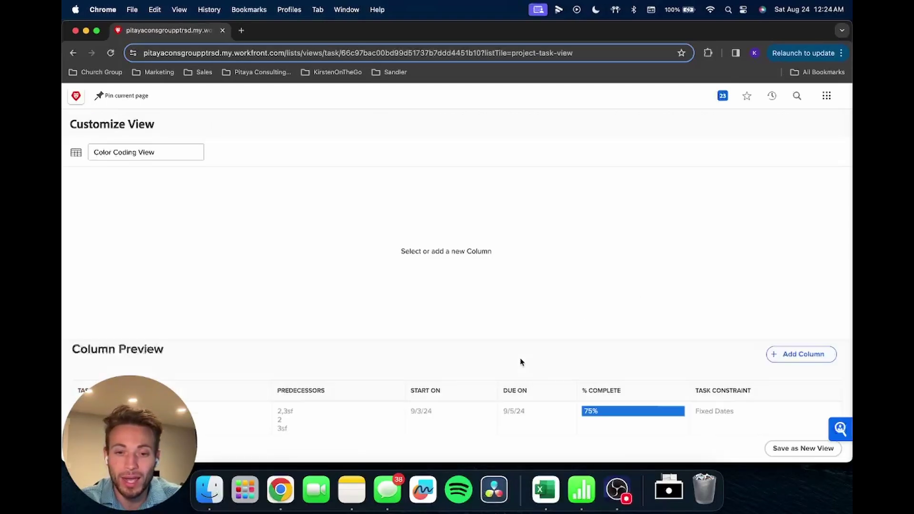
pyautogui.click(514, 399)
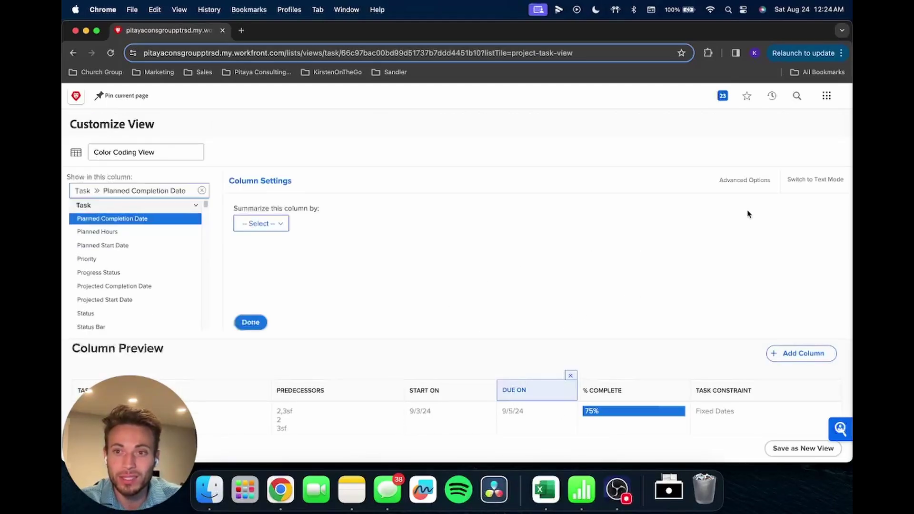
pyautogui.click(744, 180)
pyautogui.scroll(-2, 486, 266)
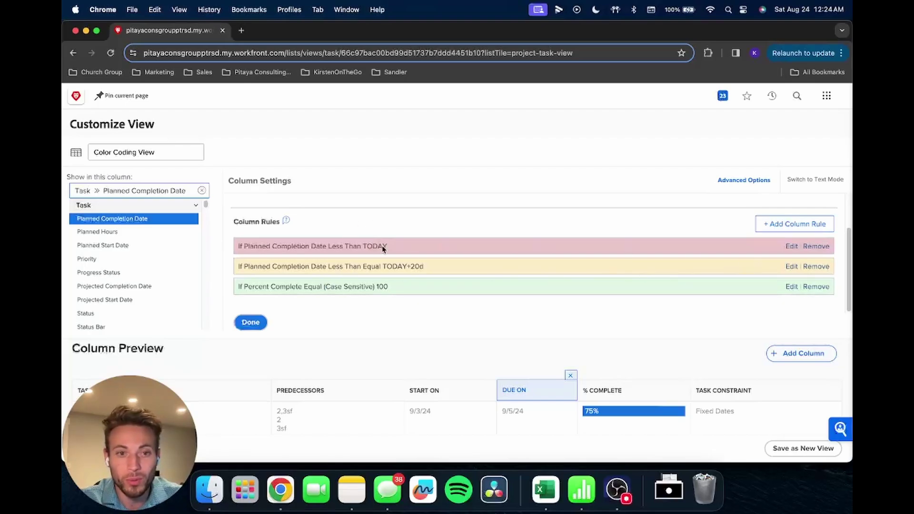
pyautogui.click(815, 246)
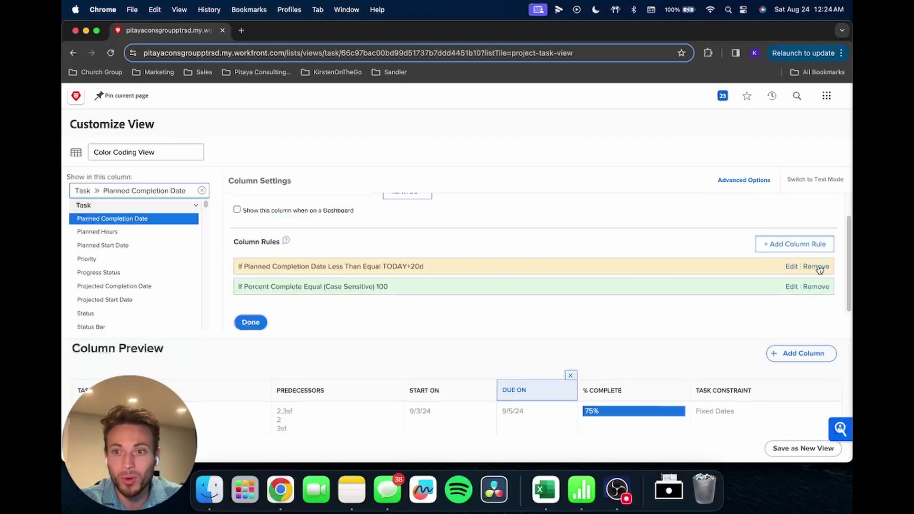
pyautogui.click(816, 266)
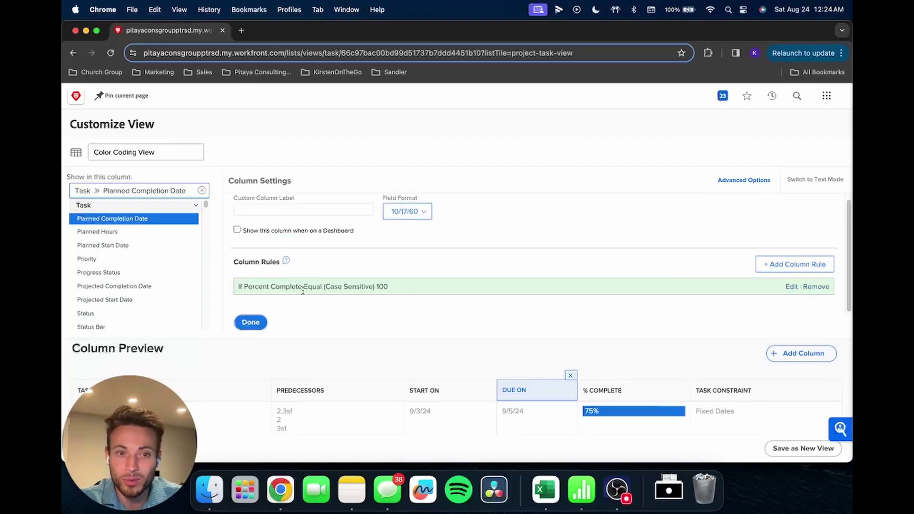
# Step: Re-add the red rule: Planned Completion Date Less Than $$TODAY
pyautogui.click(793, 265)
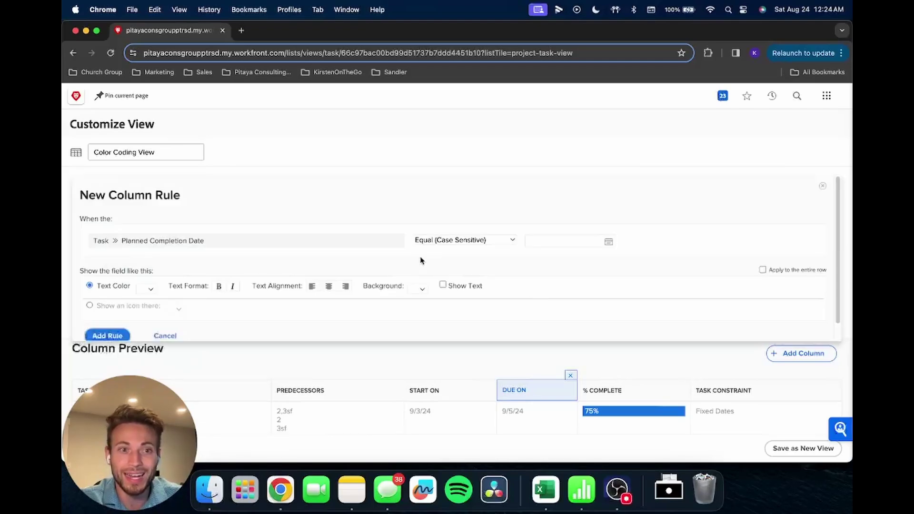
pyautogui.click(466, 241)
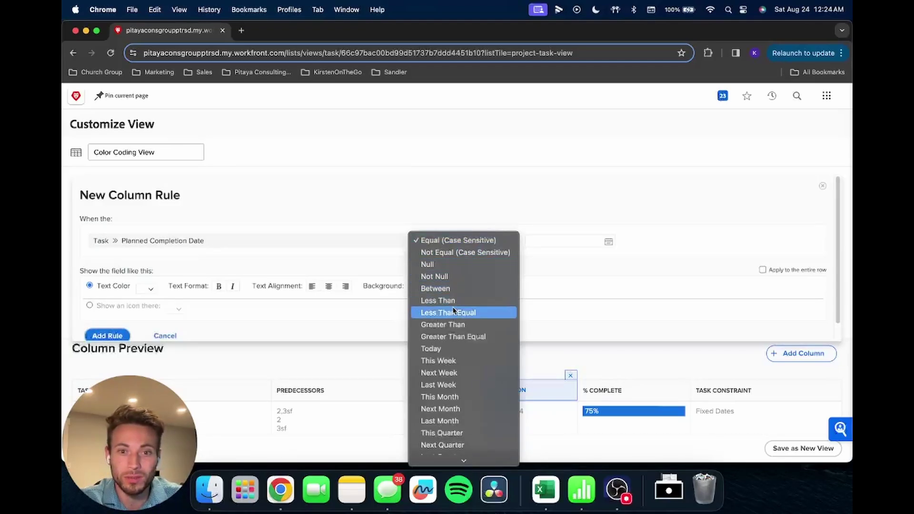
pyautogui.click(505, 294)
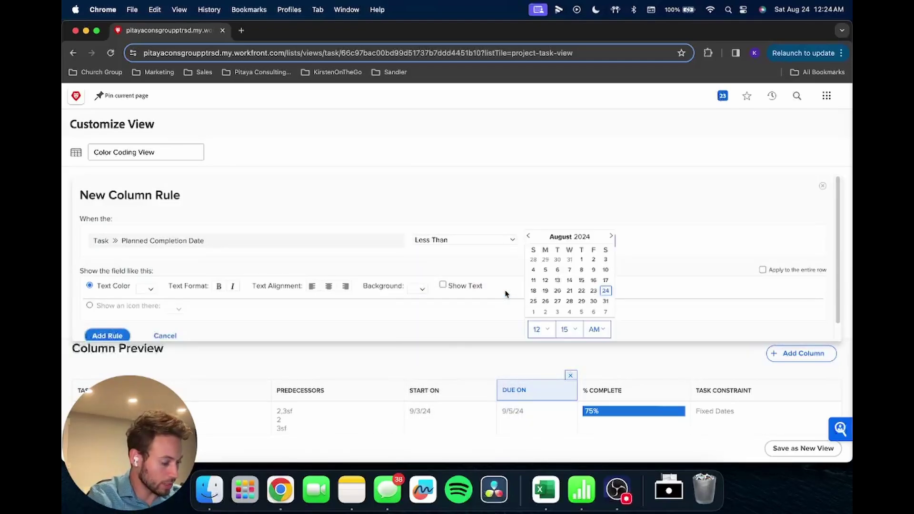
pyautogui.write('$$TODAY')
pyautogui.click(422, 289)
pyautogui.click(422, 304)
pyautogui.click(108, 335)
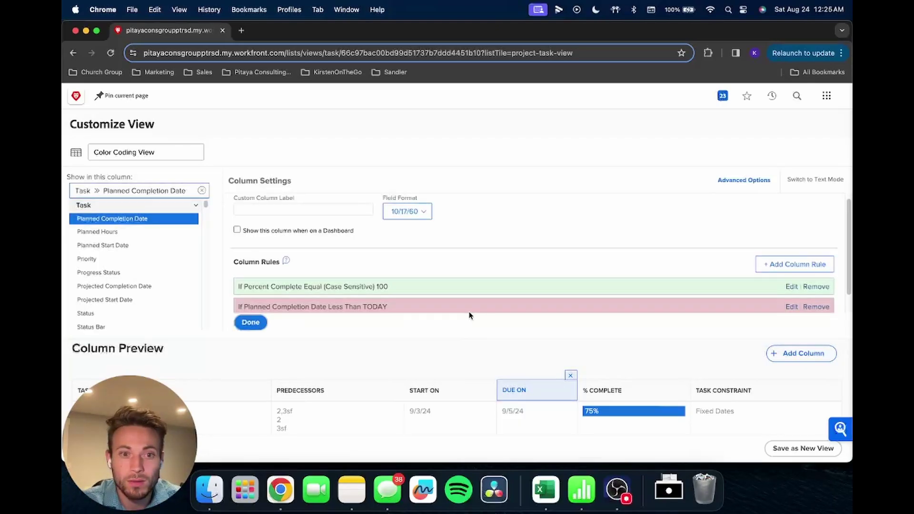
# Step: Re-add the yellow rule: Planned Completion Date Less Than Equal $$TODAY+20d
pyautogui.click(775, 273)
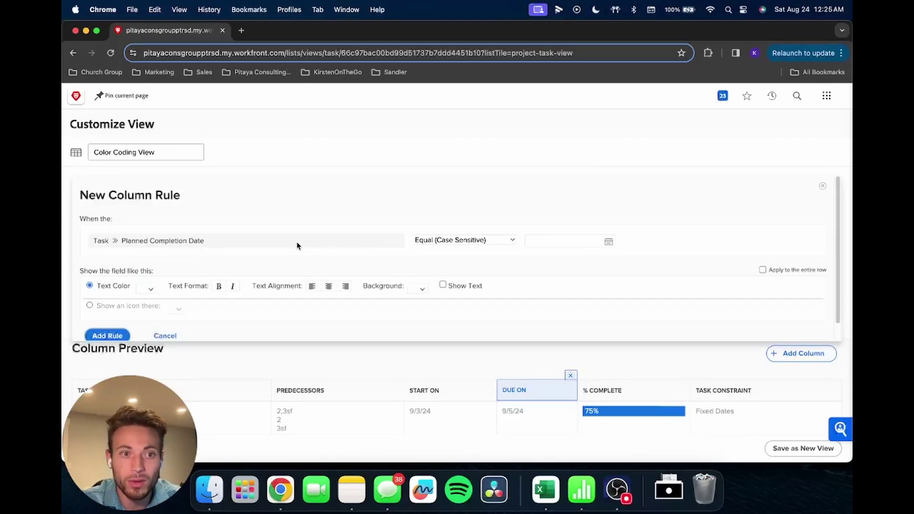
pyautogui.click(442, 241)
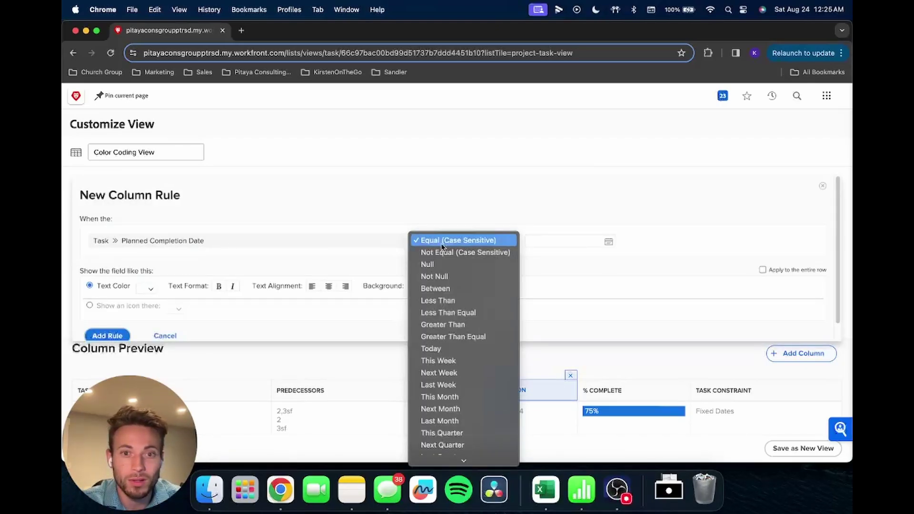
pyautogui.click(460, 312)
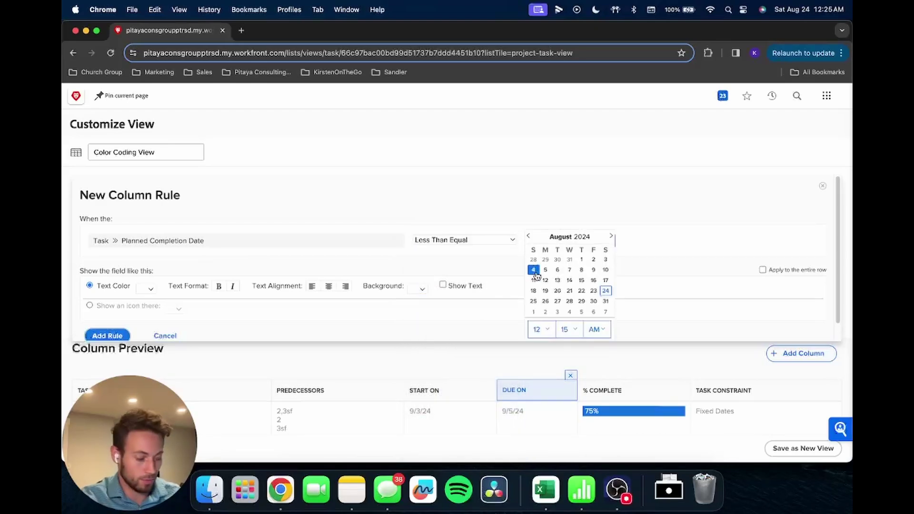
pyautogui.write('$$TODAY+20d')
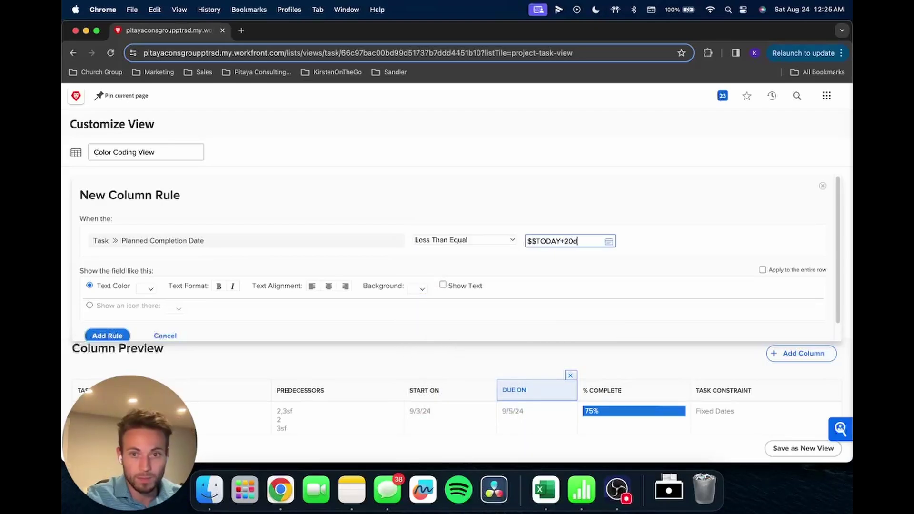
pyautogui.click(421, 288)
pyautogui.click(431, 312)
pyautogui.click(109, 334)
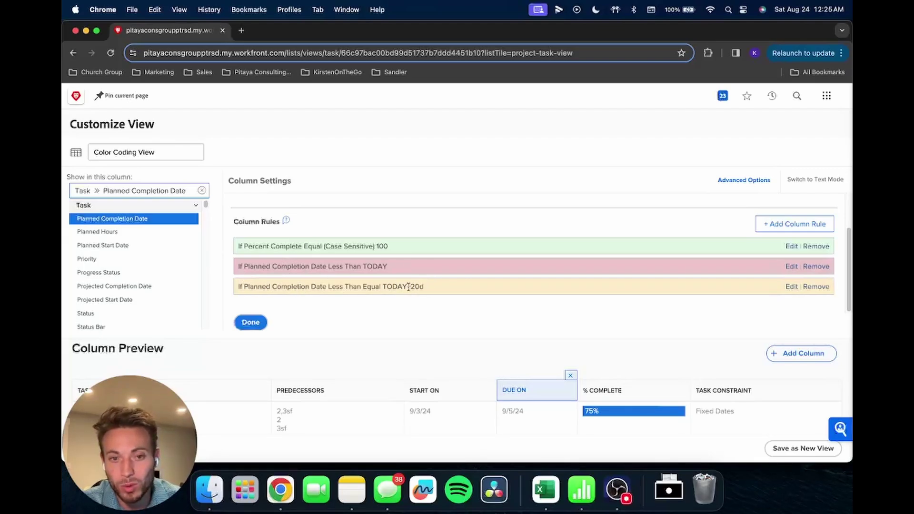
# Step: Save the Due On colour rules and set Stakeholder Interviews to 100% complete
pyautogui.click(249, 322)
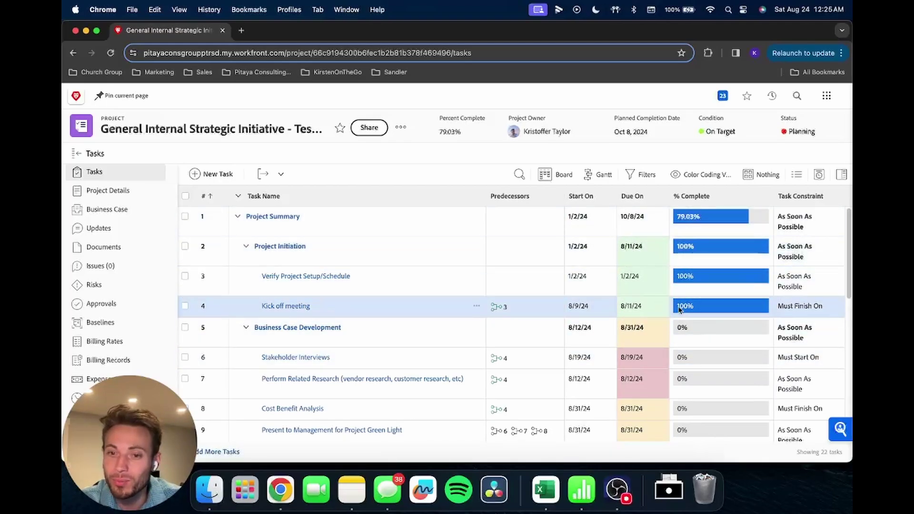
pyautogui.click(701, 359)
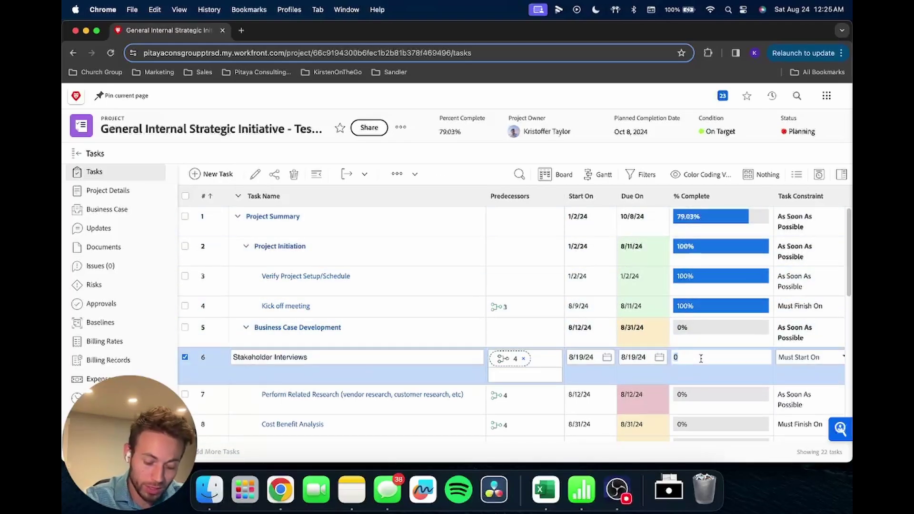
pyautogui.write('100')
pyautogui.press('Return')
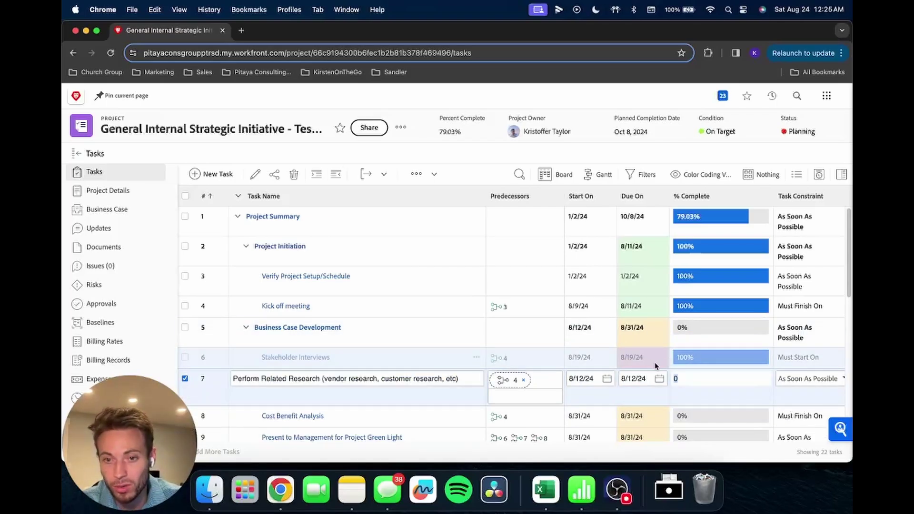
pyautogui.press('Escape')
pyautogui.scroll(-1, 643, 321)
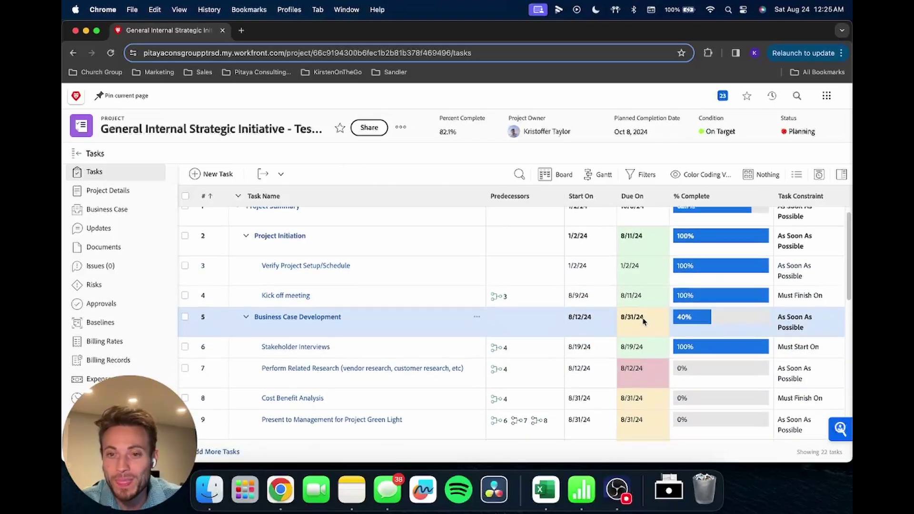
pyautogui.scroll(1, 643, 265)
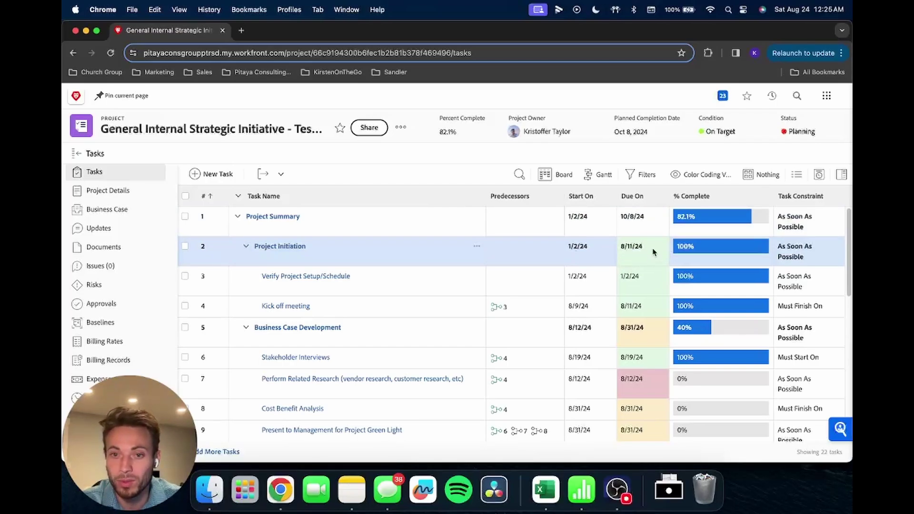
pyautogui.scroll(-10, 642, 304)
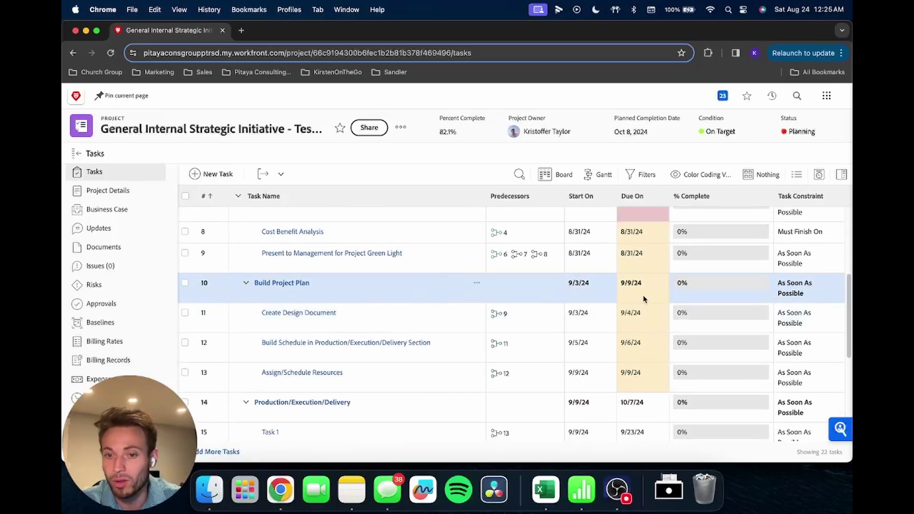
pyautogui.scroll(10, 639, 332)
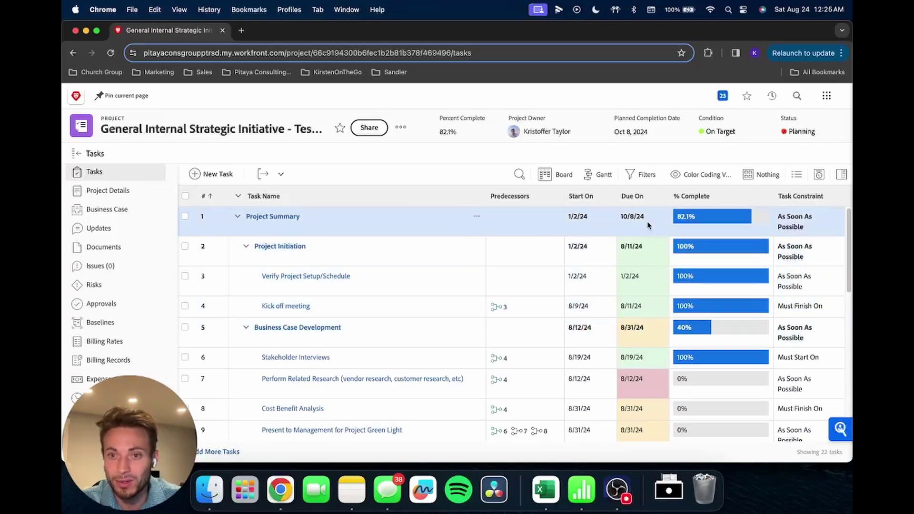
# Step: Reopen the Color Coding View's Due On column to review its green, pink and yellow rules
pyautogui.click(699, 175)
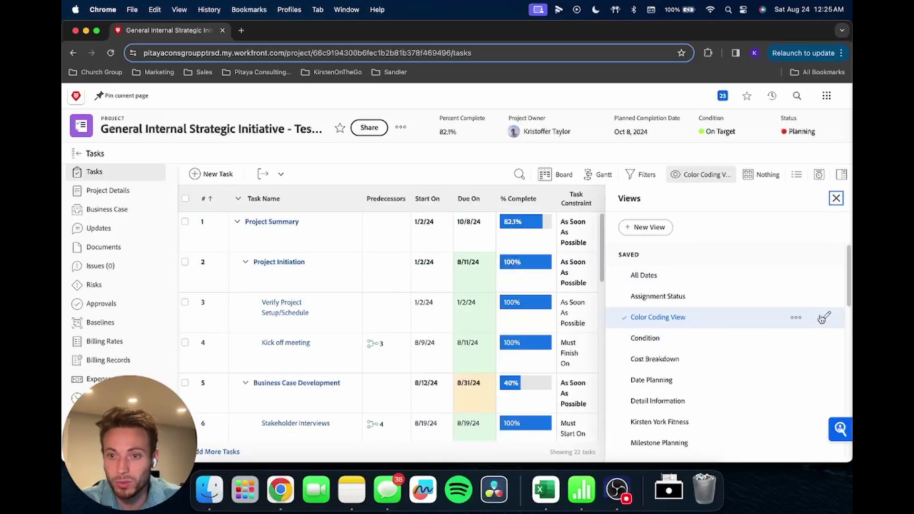
pyautogui.click(820, 317)
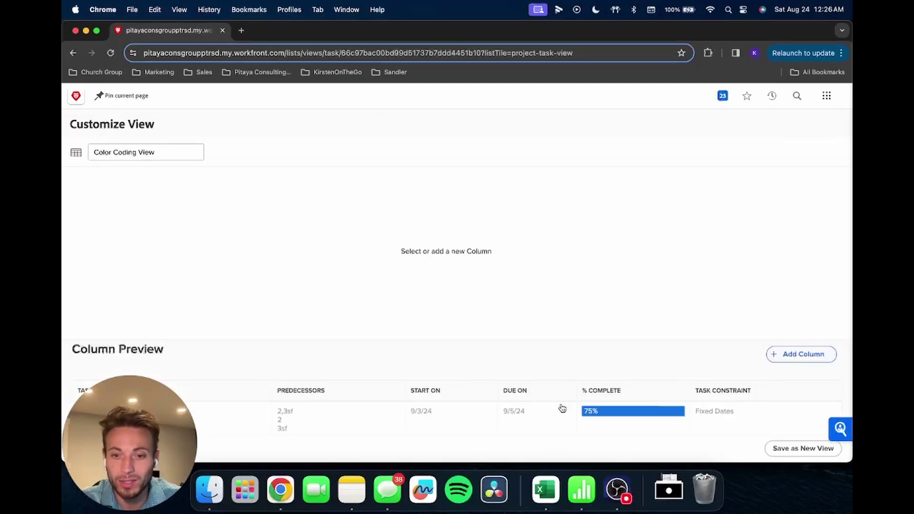
pyautogui.click(564, 396)
pyautogui.click(733, 183)
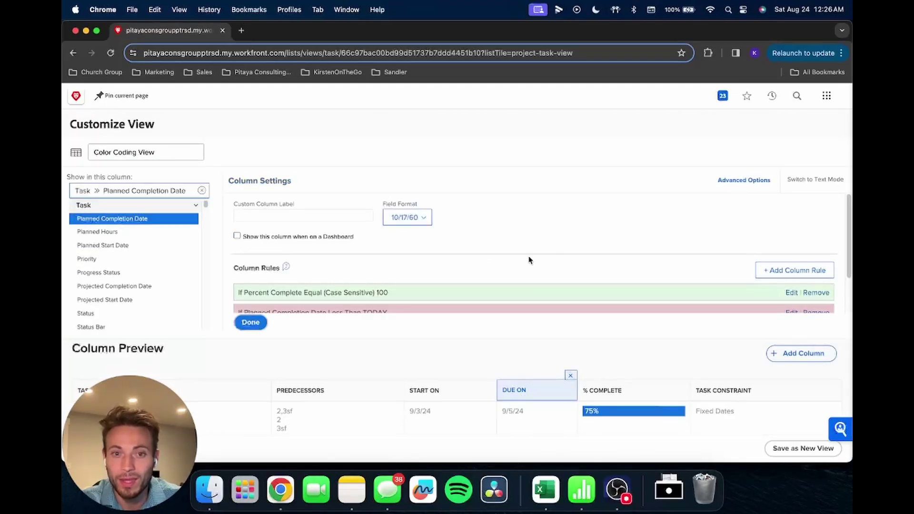
pyautogui.scroll(-2, 490, 279)
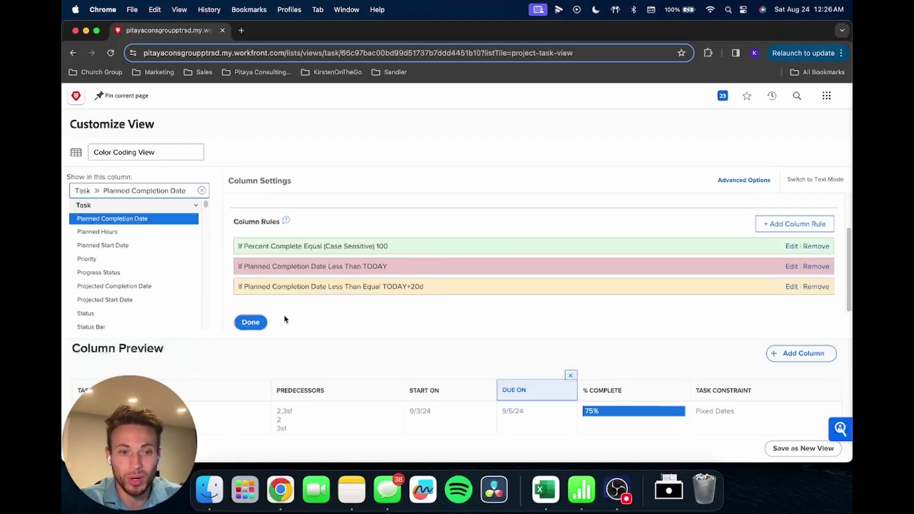
pyautogui.click(250, 322)
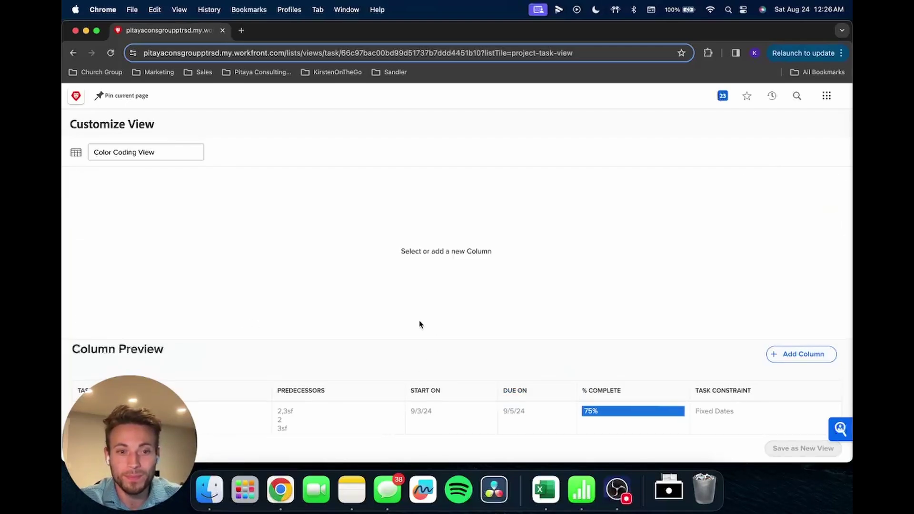